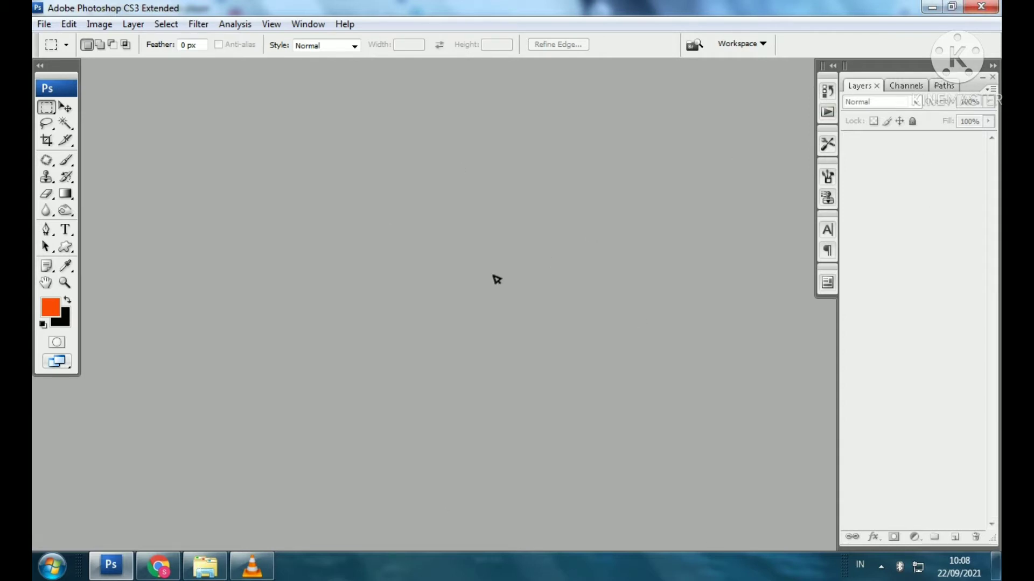
left_click(45, 24)
left_click(75, 58)
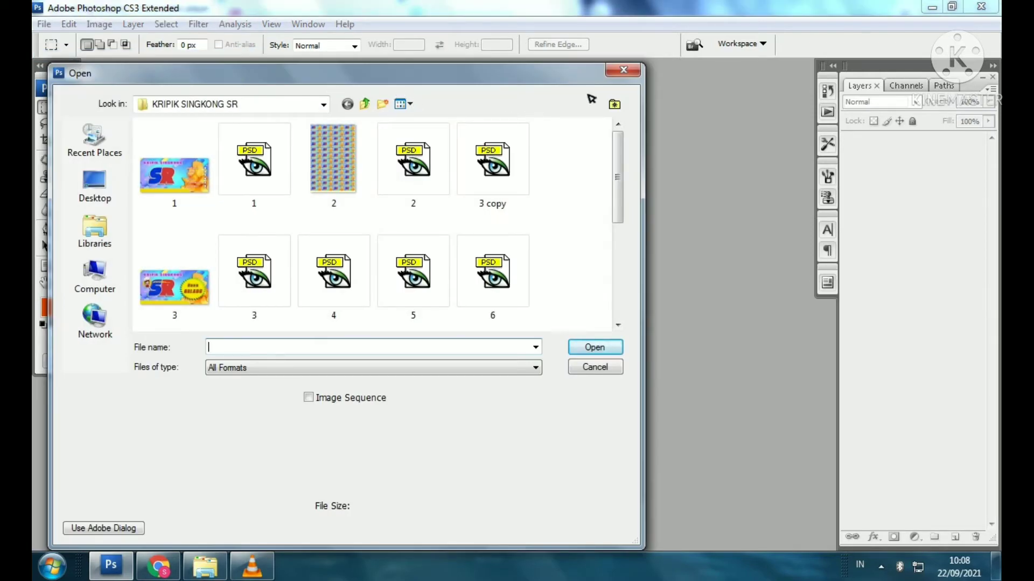
left_click(622, 71)
- Open tiger-wallpaper-hd from the wallpeper folder of Windows Explorer in Photoshop, with the document maximized and fitted to the screen
left_click(205, 565)
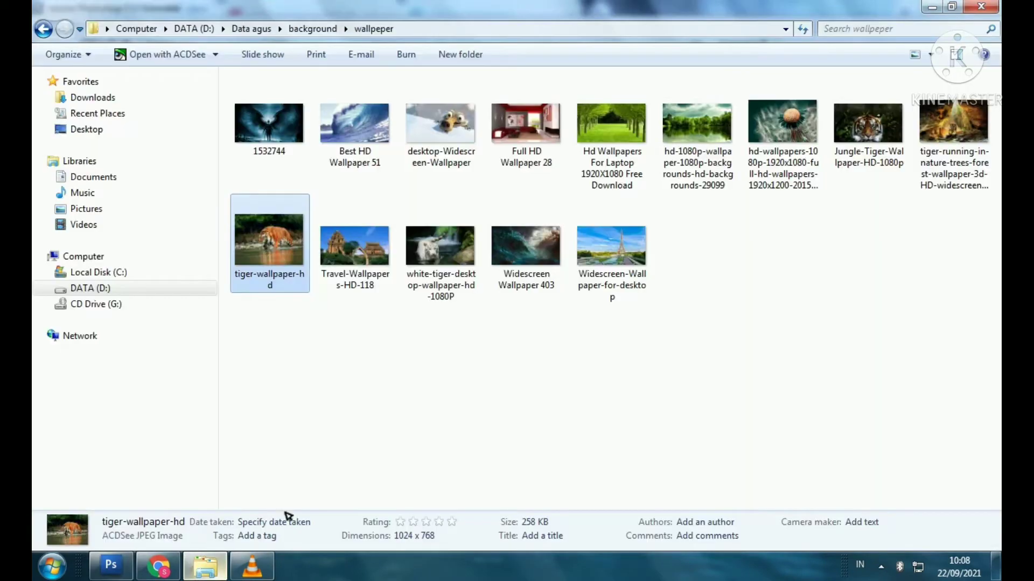
left_click(374, 326)
left_click(290, 245)
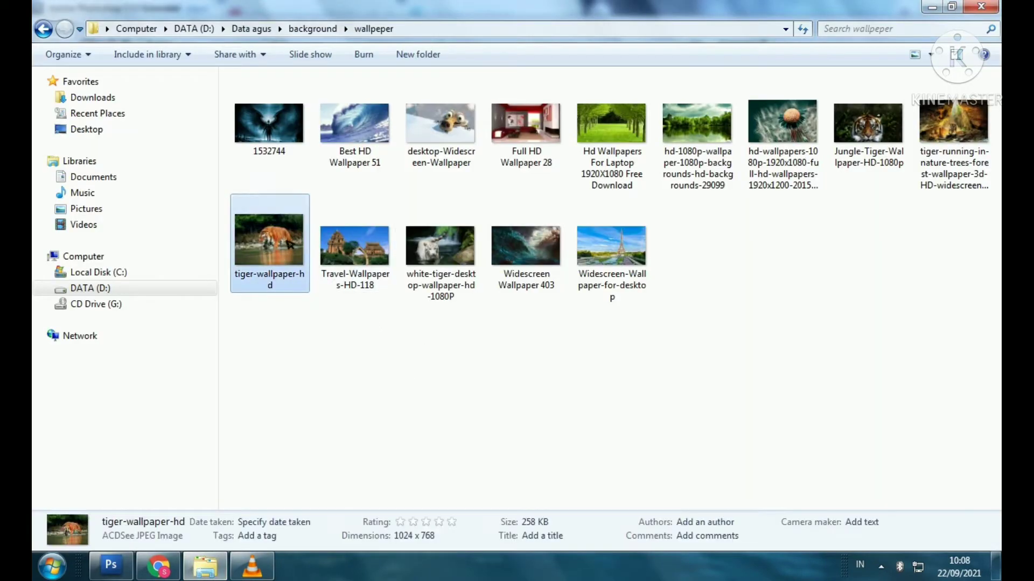
left_click_drag(290, 245, 425, 281)
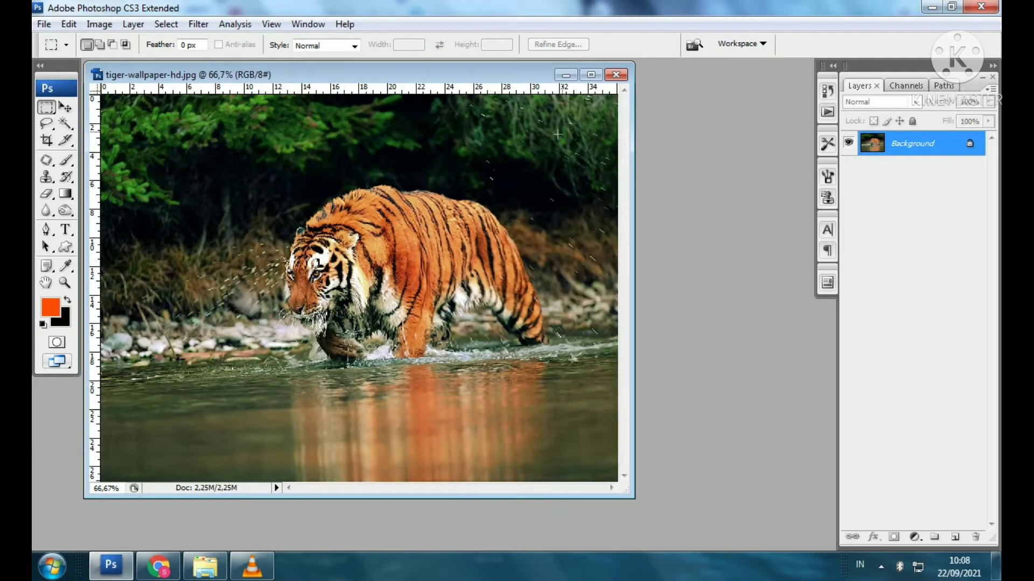
left_click(591, 74)
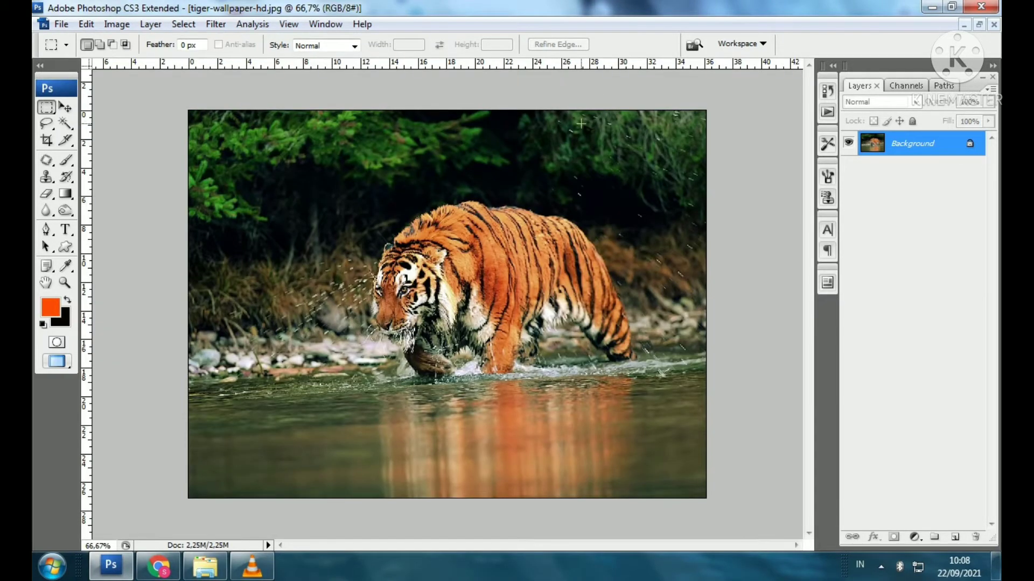
key("ctrl+0")
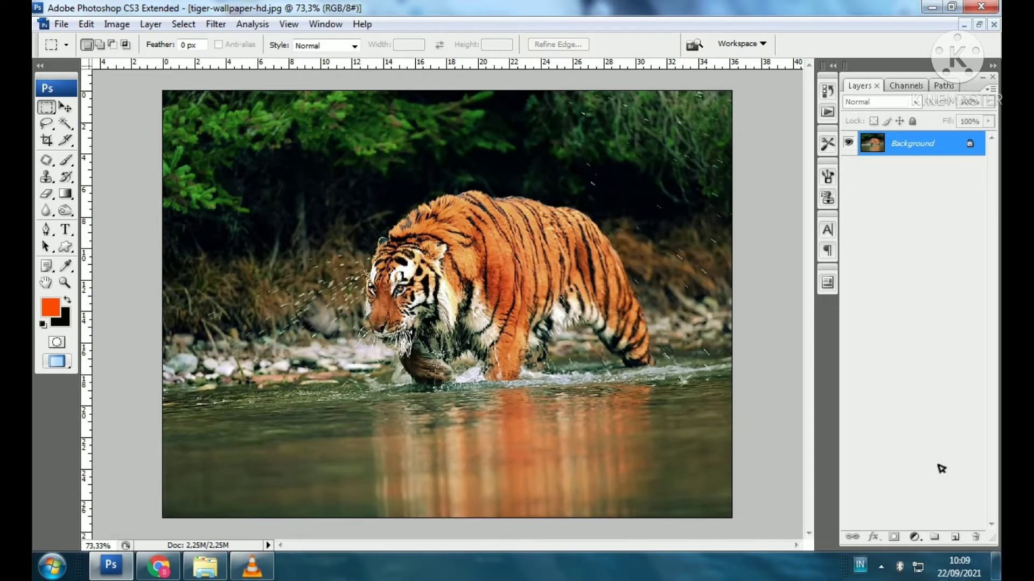
- Duplicate the Background layer and add a Hue/Saturation adjustment layer above it with Hue -41, Saturation -97 and Lightness -19
key("ctrl+j")
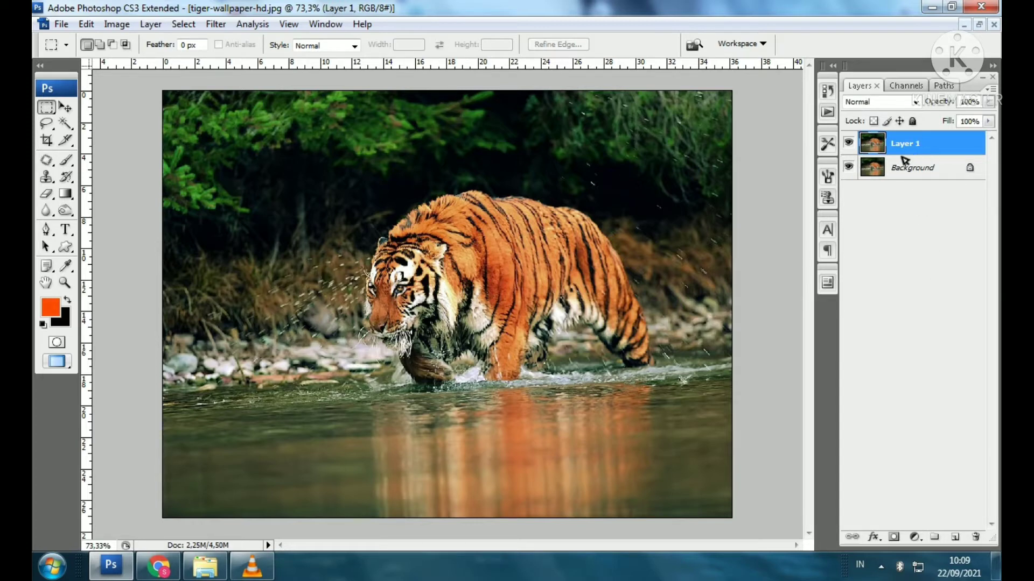
left_click(921, 538)
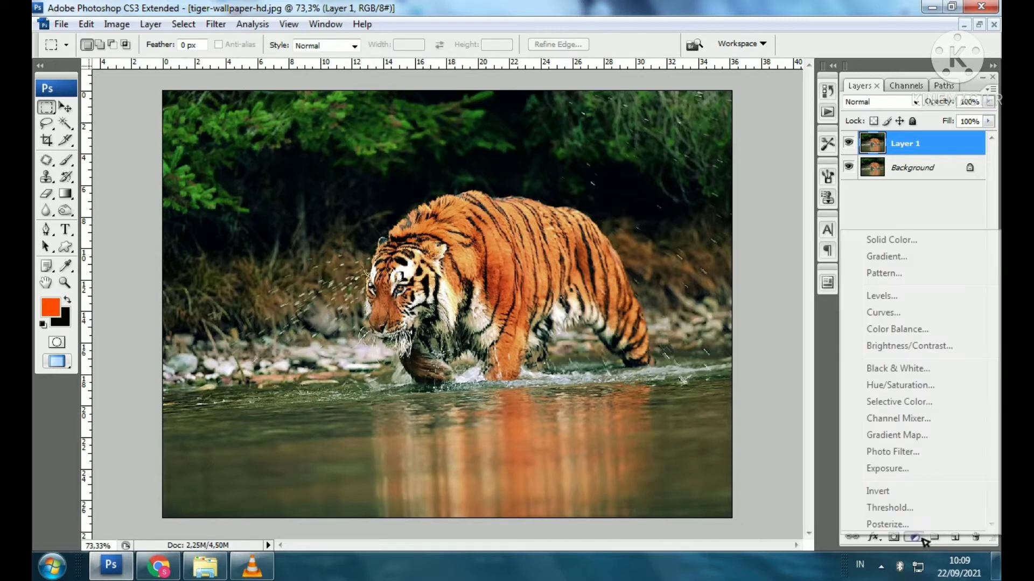
left_click(900, 385)
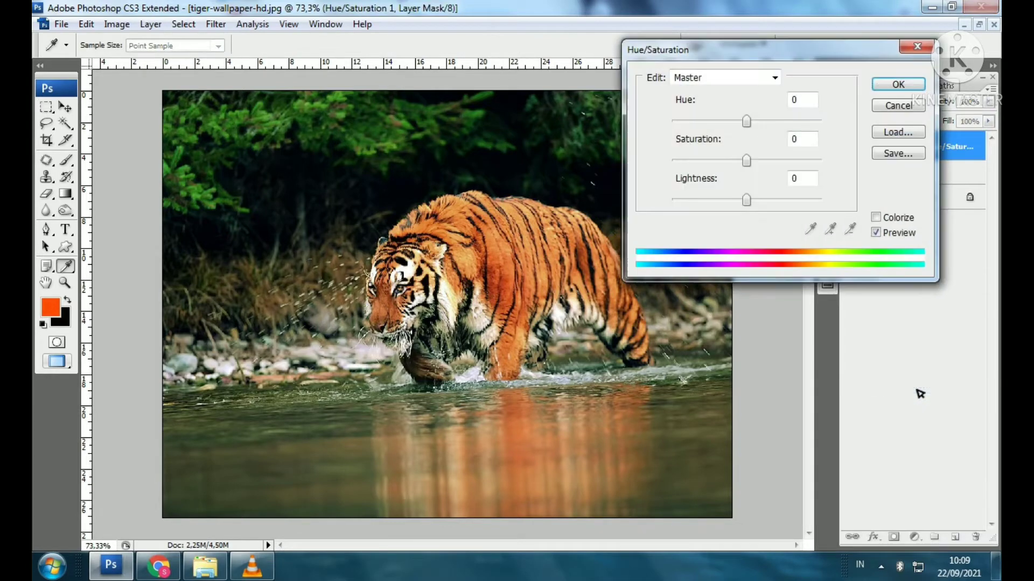
left_click_drag(747, 125, 703, 125)
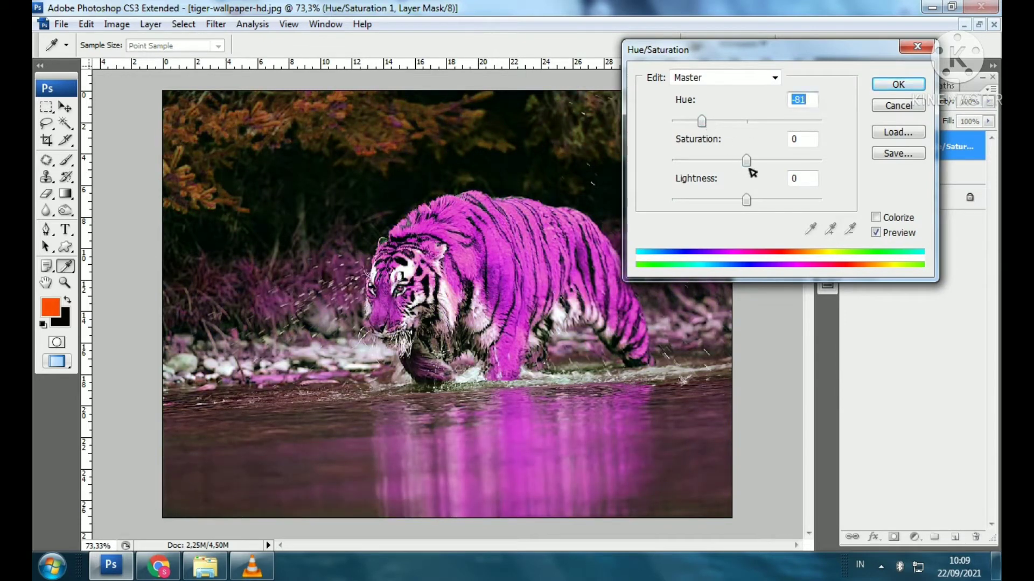
left_click_drag(748, 164, 680, 171)
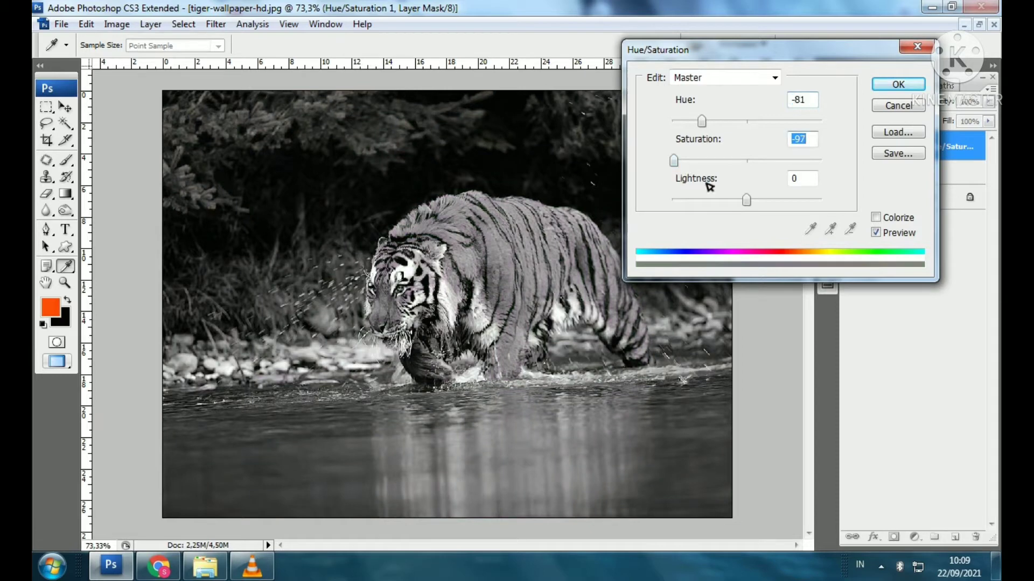
mouse_move(743, 206)
left_mouse_down()
mouse_move(753, 209)
mouse_move(735, 204)
left_mouse_up()
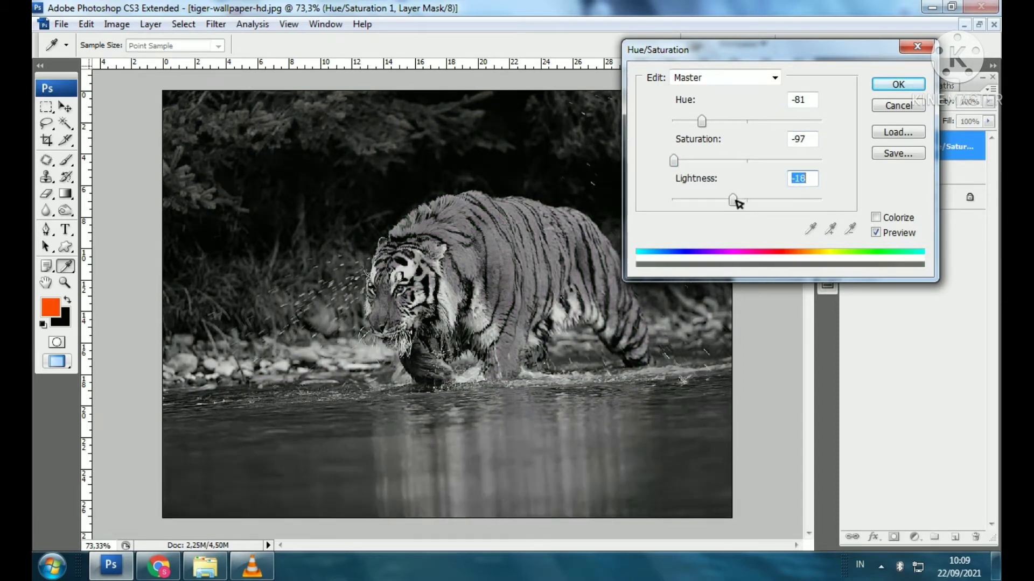
left_click_drag(701, 128, 682, 129)
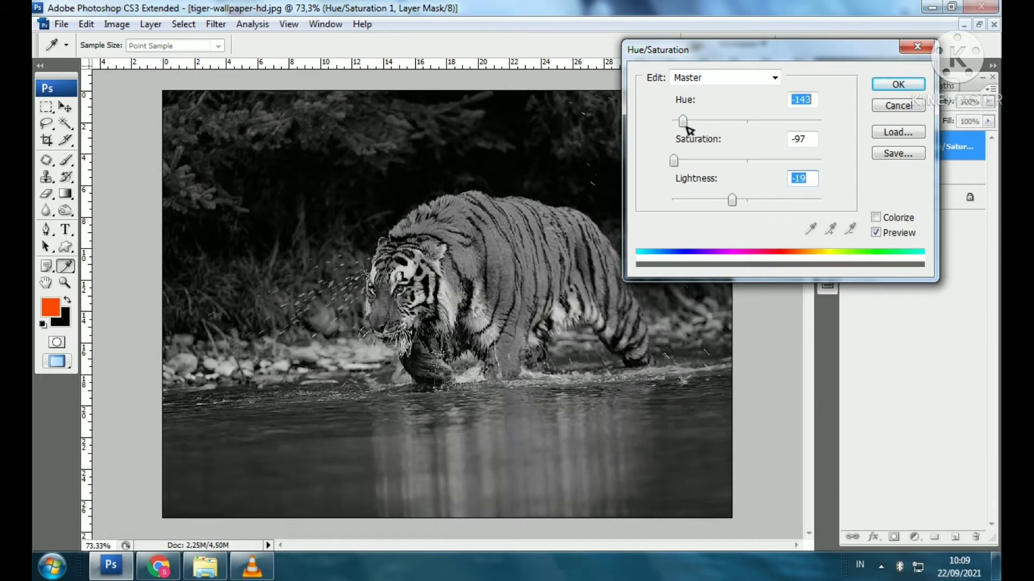
left_click(720, 123)
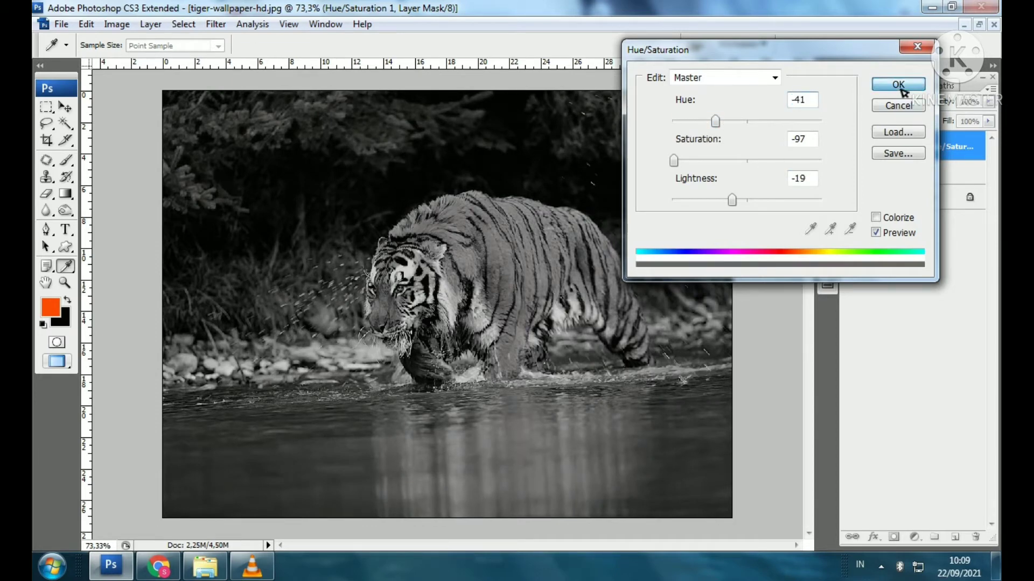
left_click(897, 85)
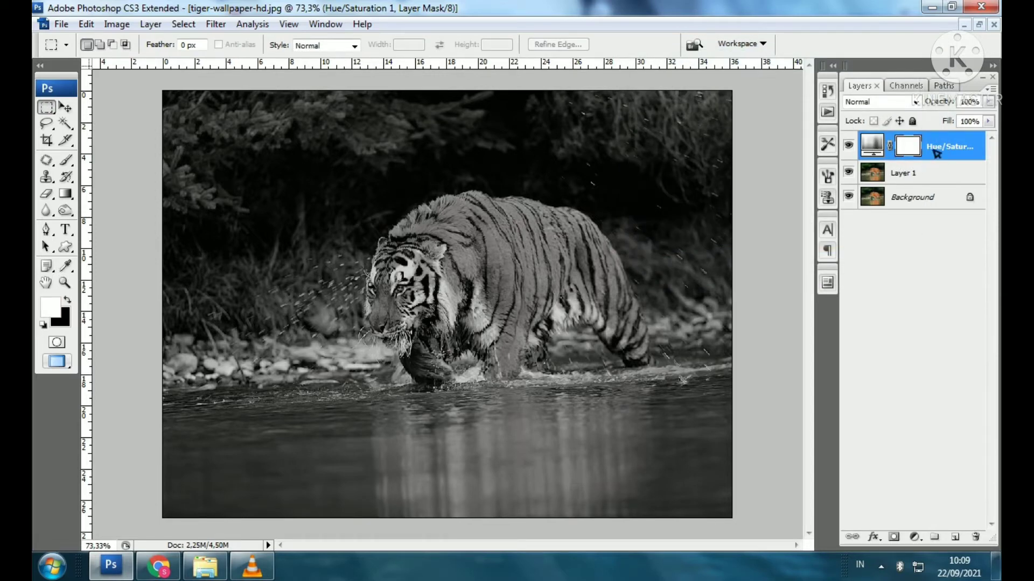
- Add a second Hue/Saturation adjustment layer with Hue -83, Saturation -33 and Lightness -9
left_click(914, 537)
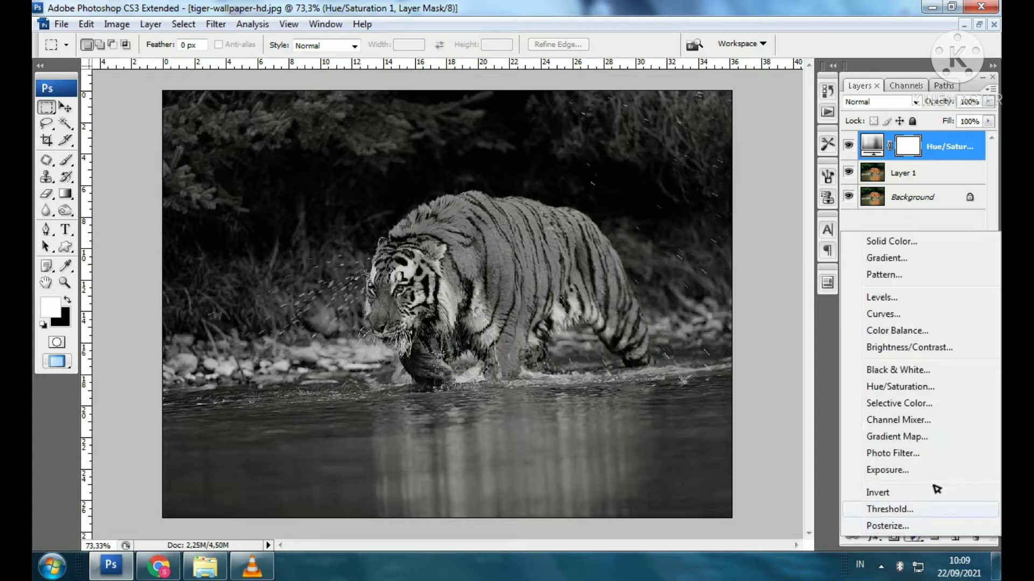
left_click(926, 388)
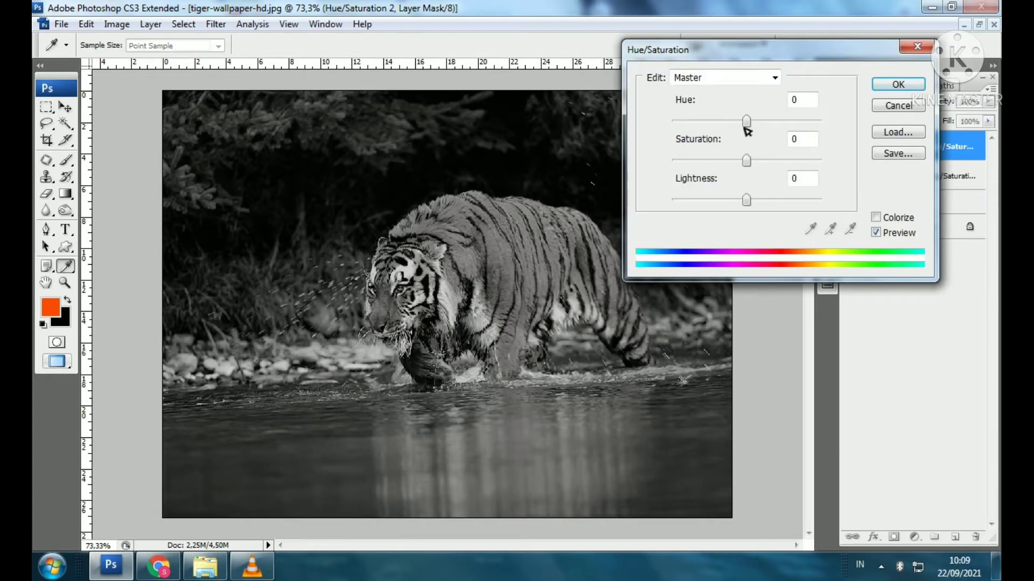
left_click_drag(746, 122, 731, 122)
left_click_drag(746, 160, 719, 162)
left_click_drag(748, 203, 739, 202)
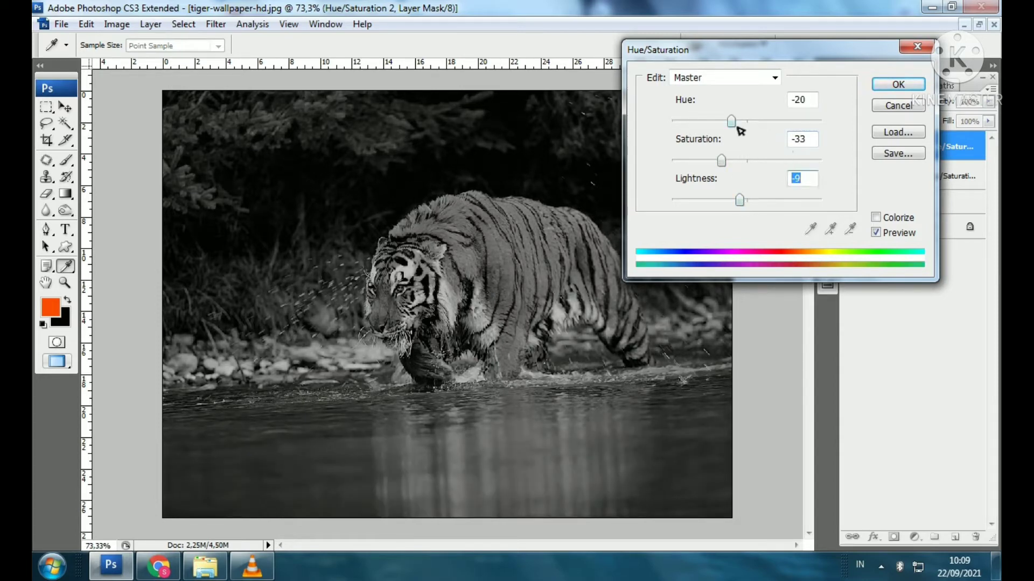
left_click_drag(731, 122, 701, 123)
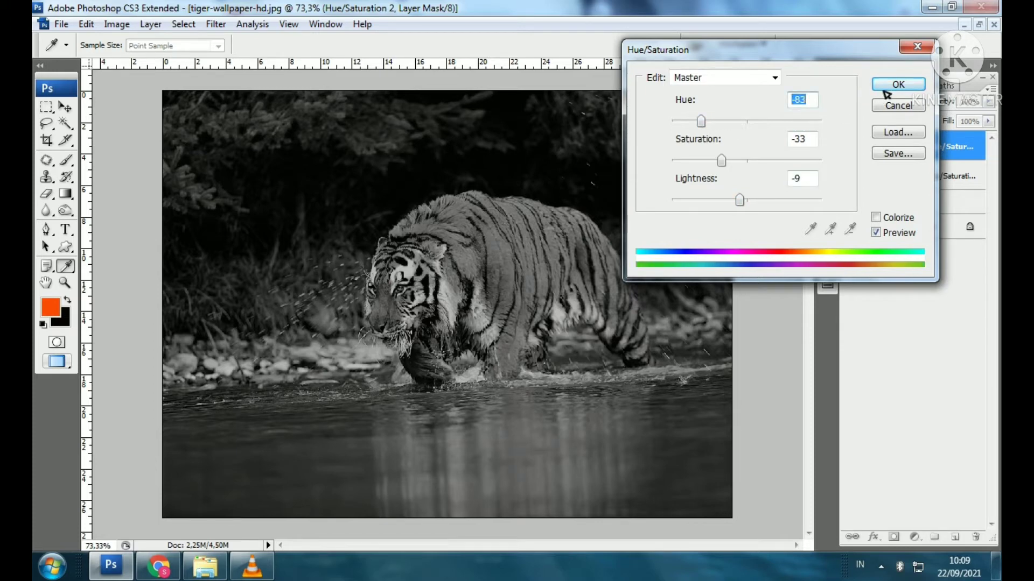
left_click(898, 85)
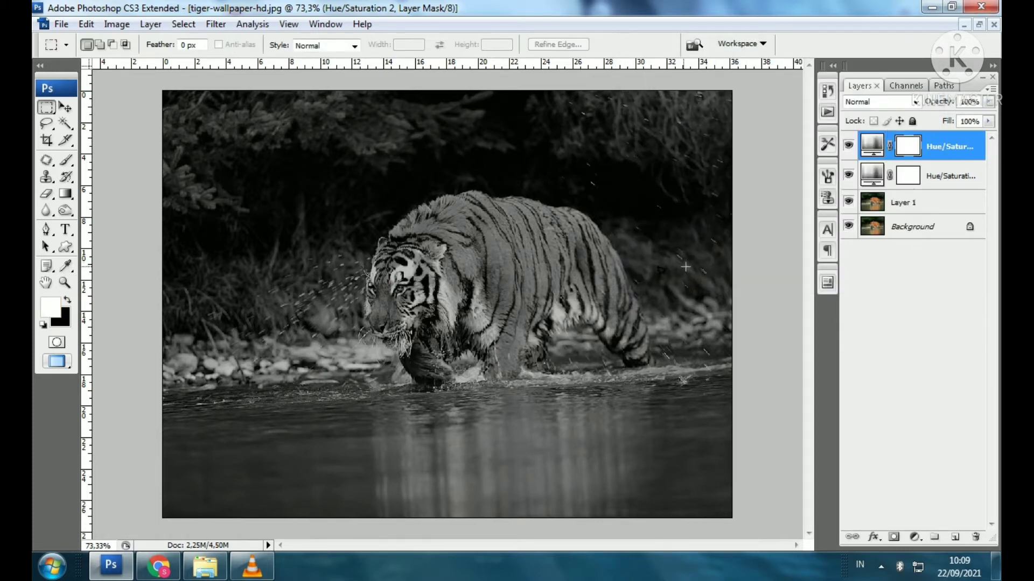
scroll(547, 273, "down", 2)
scroll(546, 274, "up", 2)
scroll(547, 274, "down", 3)
scroll(548, 274, "up", 3)
scroll(548, 274, "down", 2)
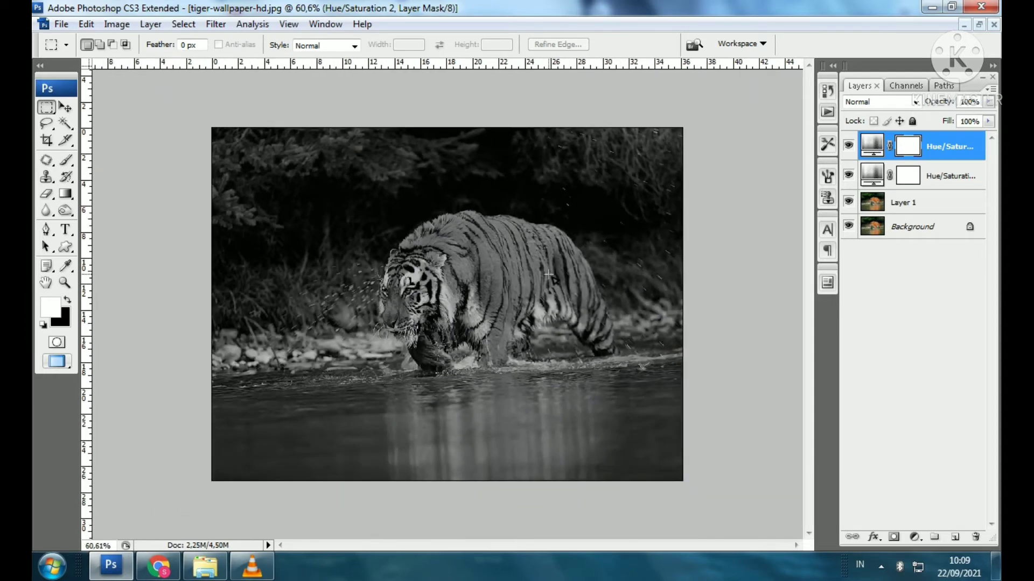
scroll(547, 274, "up", 2)
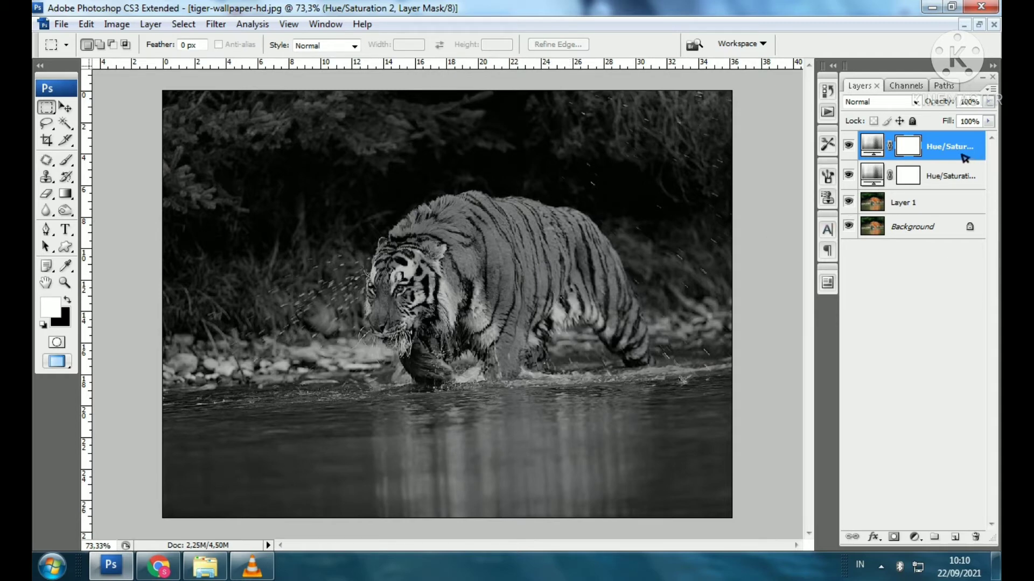
- Merge both Hue/Saturation adjustment layers with Layer 1 into a single layer, leaving out the Background
left_click(941, 205, "shift")
right_click(941, 206)
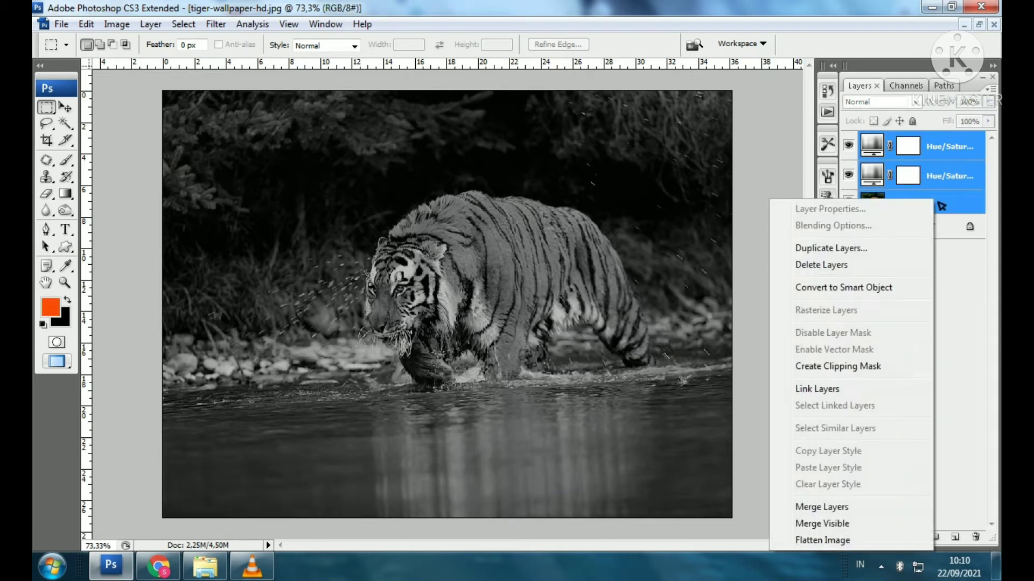
left_click(853, 507)
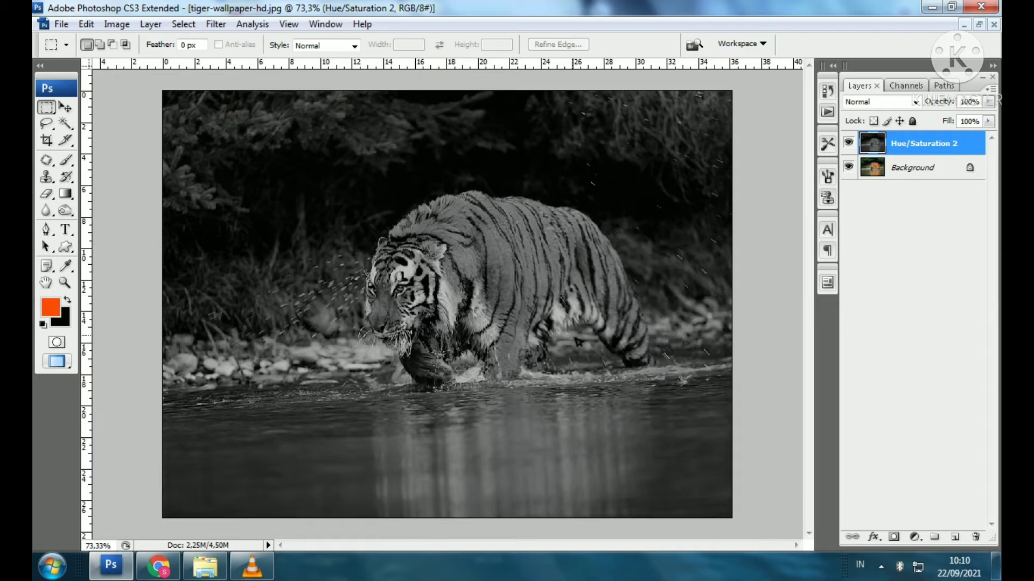
- Apply Levels to the merged tiger layer with the black input level at 31 and the white input level at 204
key("ctrl+l")
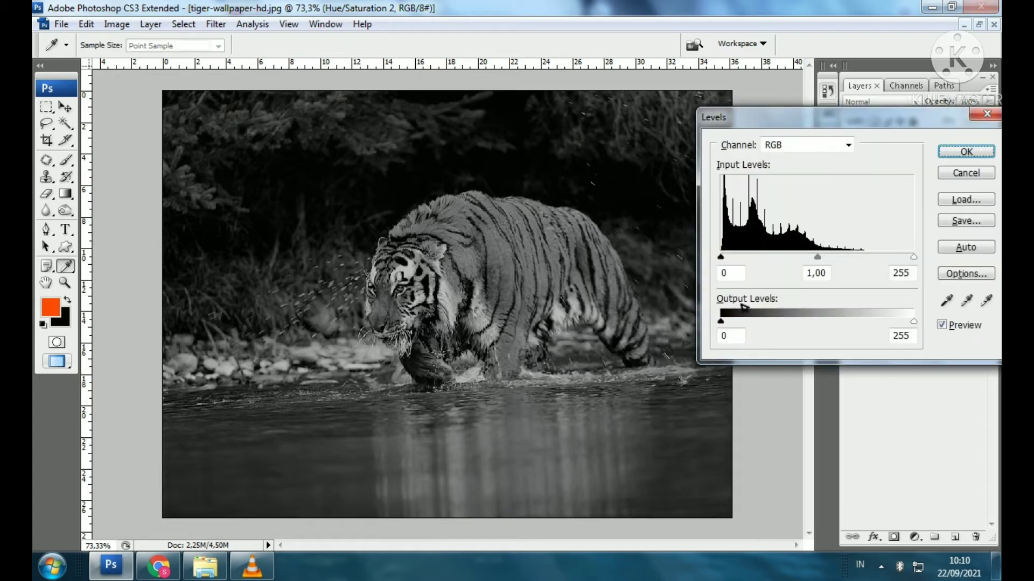
left_click_drag(914, 256, 875, 259)
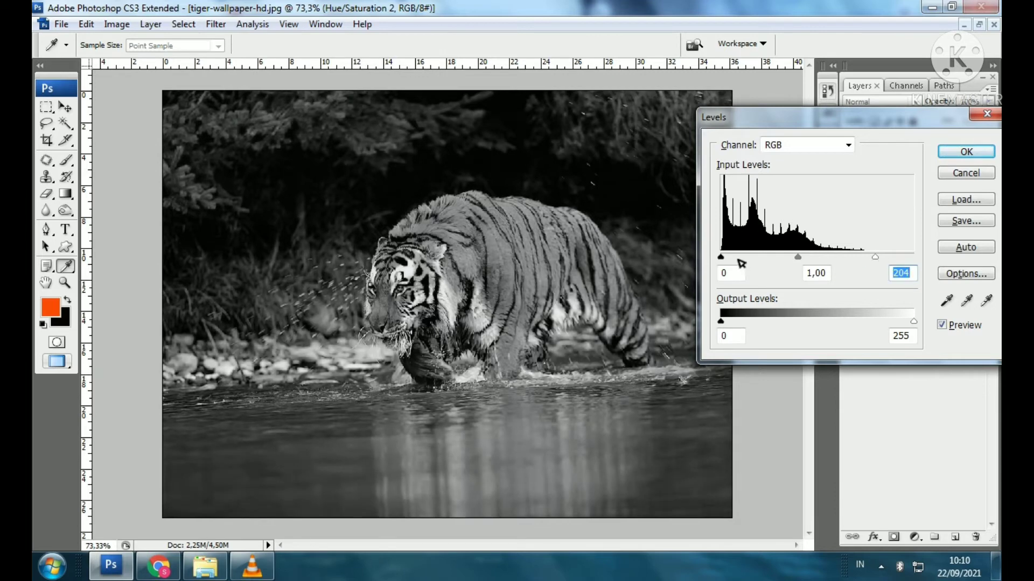
left_click_drag(721, 257, 750, 263)
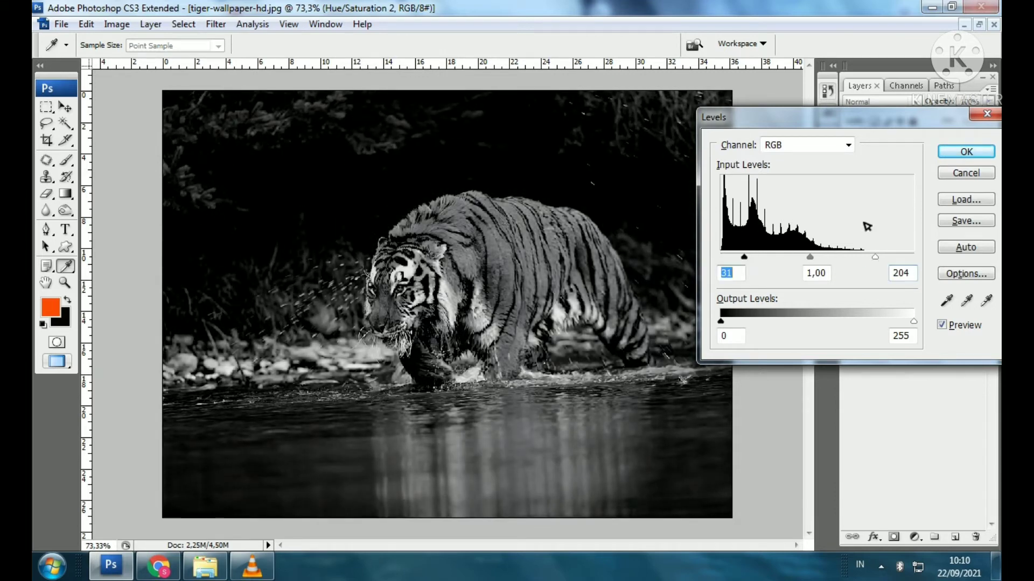
left_click(975, 152)
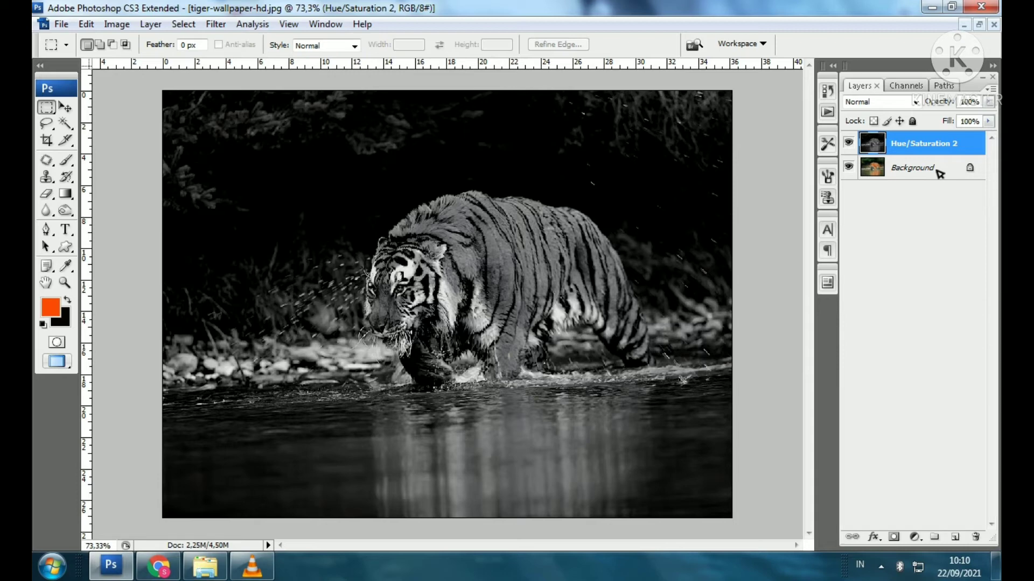
- Duplicate the merged tiger layer and add a Gradient Fill layer using the orange Color to Transparent gradient, Linear style, 90° angle and 100% scale
key("ctrl+j")
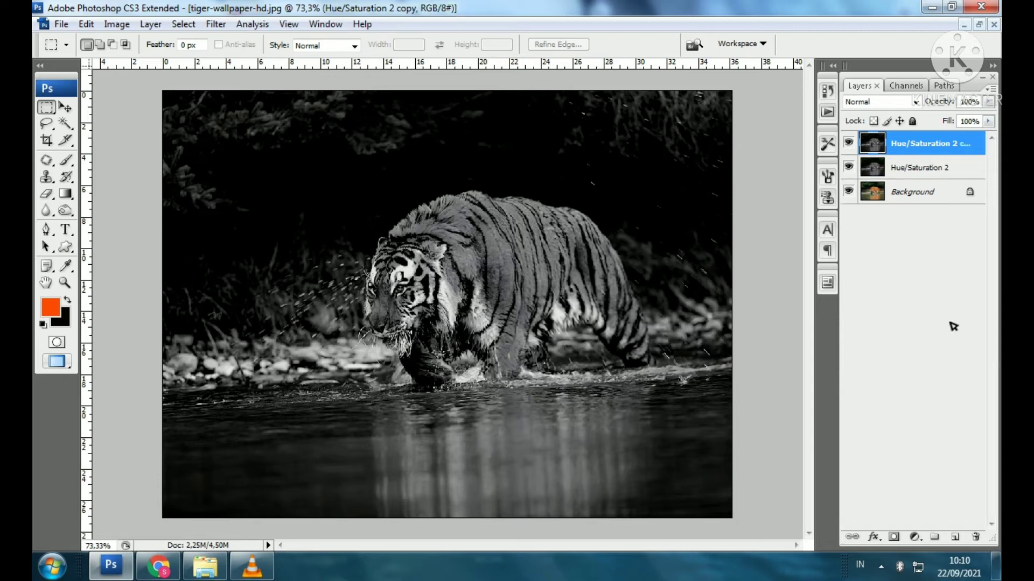
left_click(914, 537)
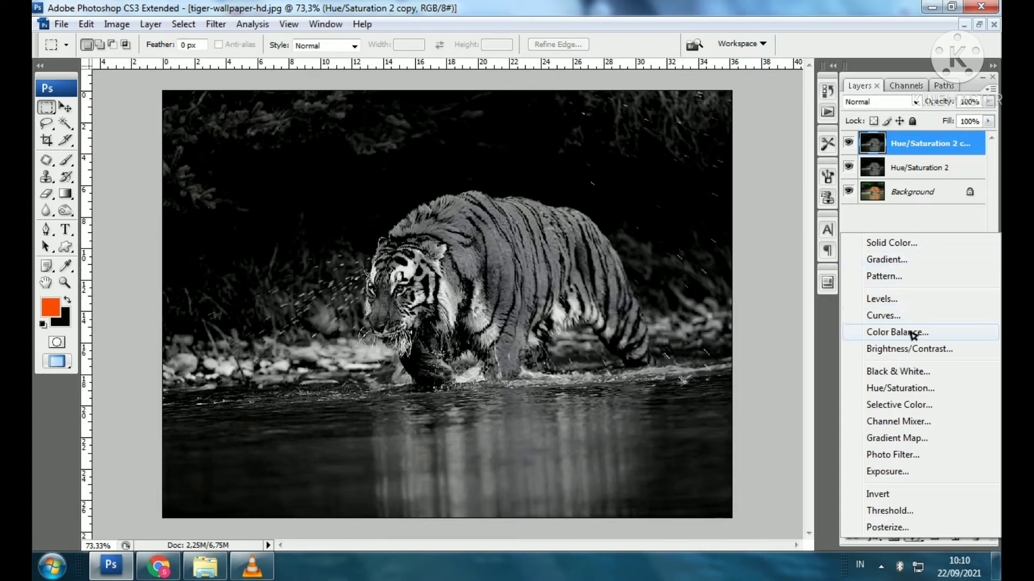
left_click(906, 261)
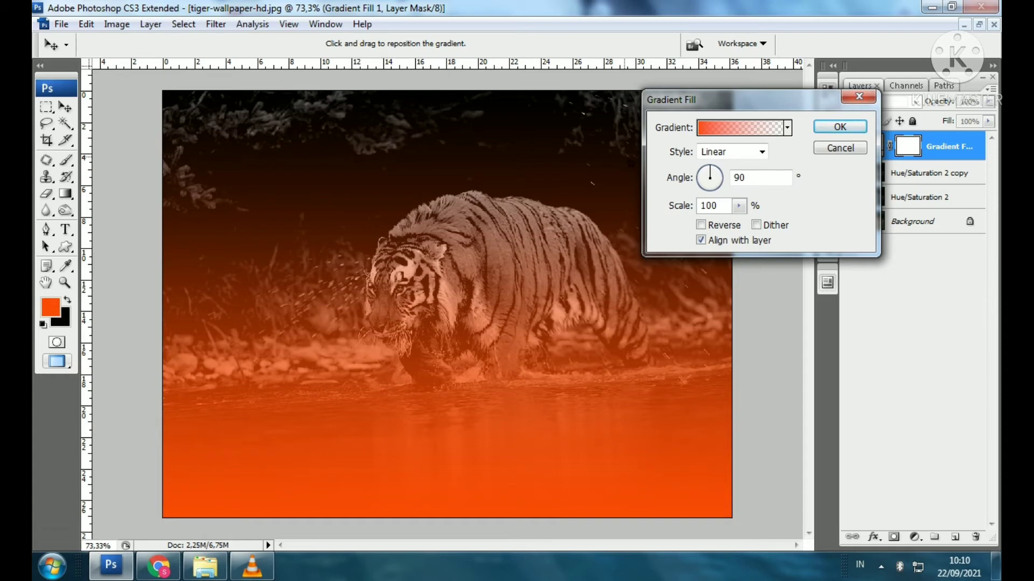
left_click(775, 130)
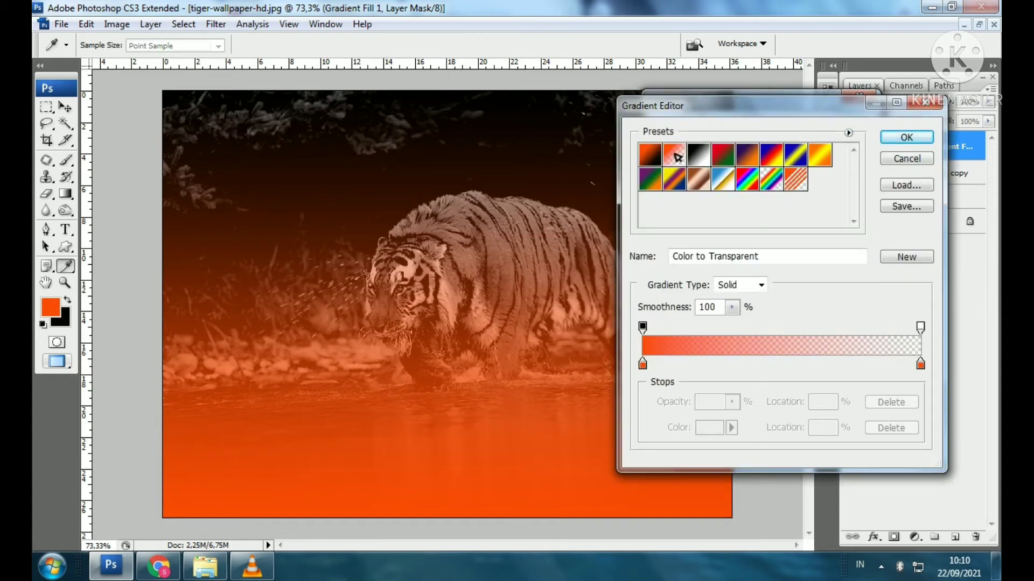
left_click(906, 138)
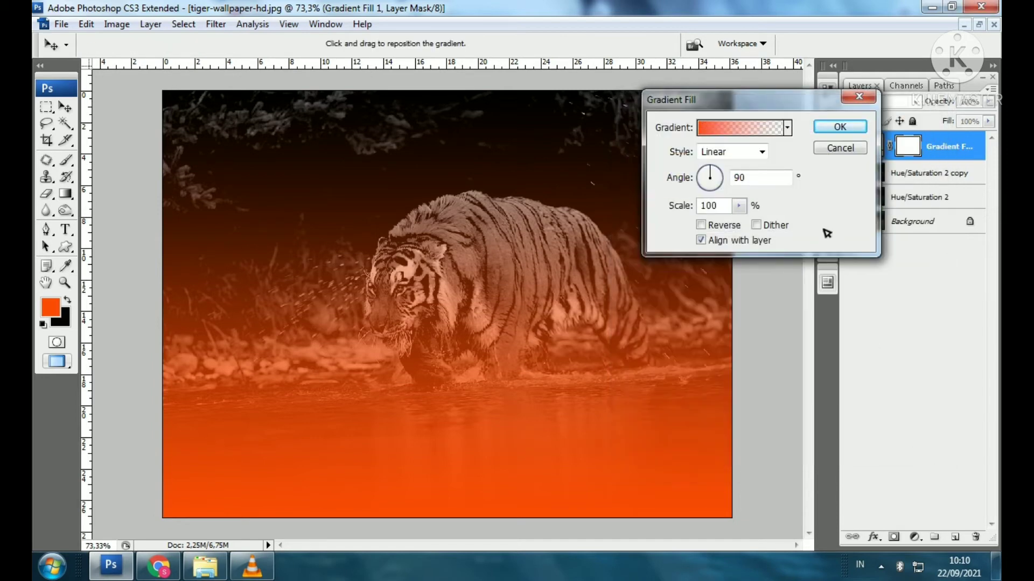
left_click(840, 129)
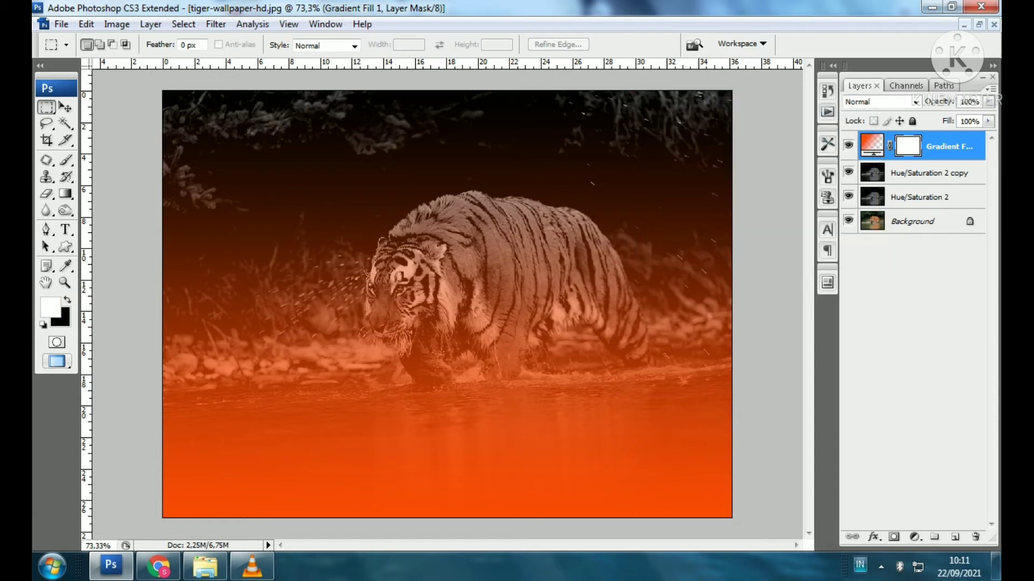
- Compare several blend modes on the gradient fill layer, including Soft Light, Dissolve, Multiply and Darker Color, and set it to Color Dodge
left_click(921, 105)
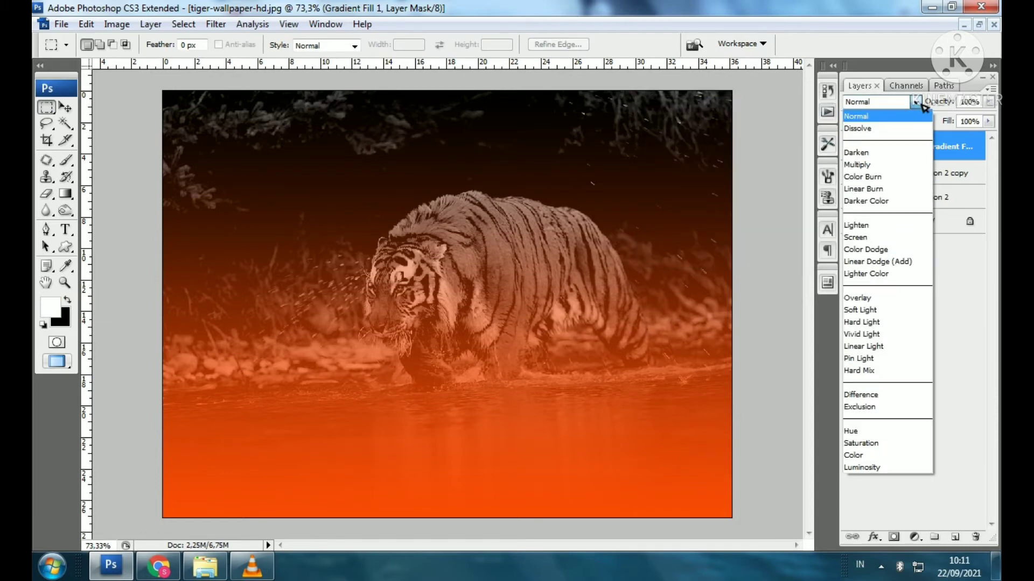
left_click(883, 311)
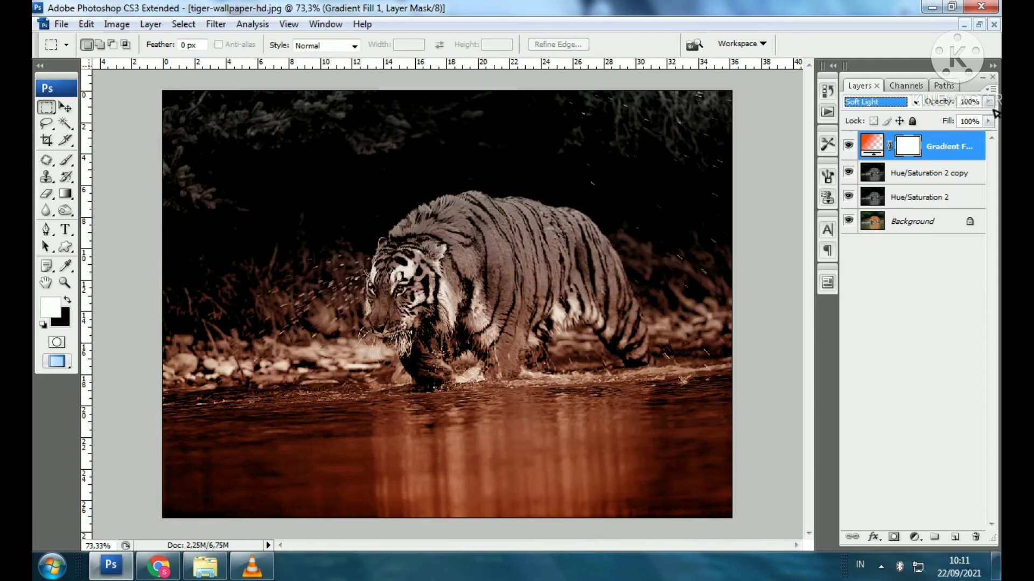
left_click(921, 105)
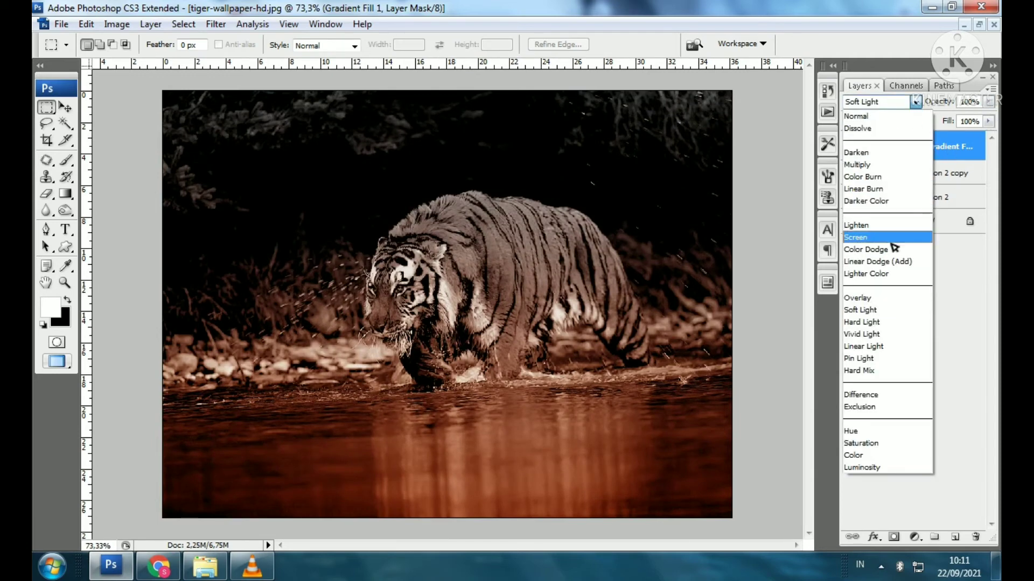
left_click(891, 245)
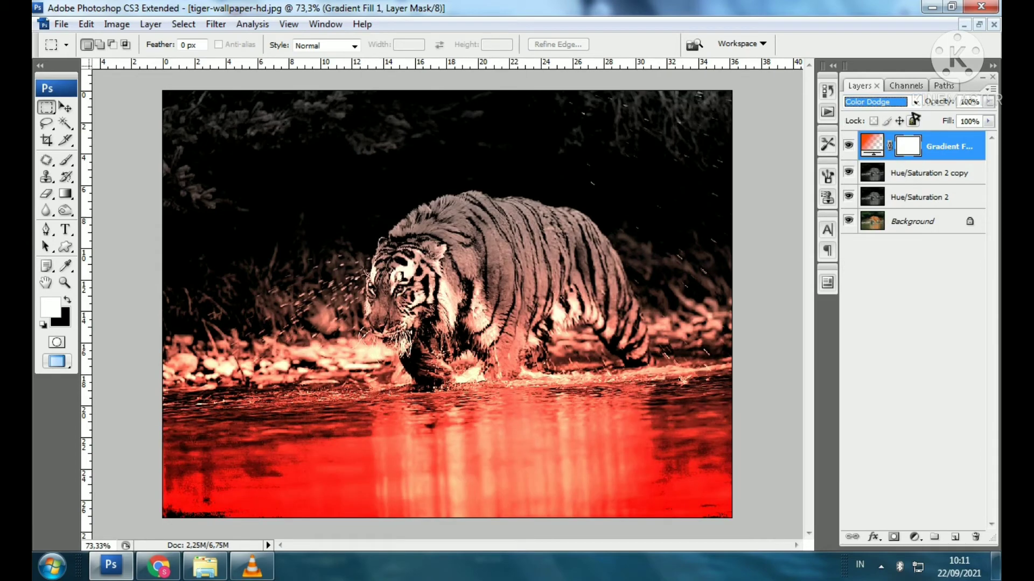
left_click(916, 104)
left_click(888, 132)
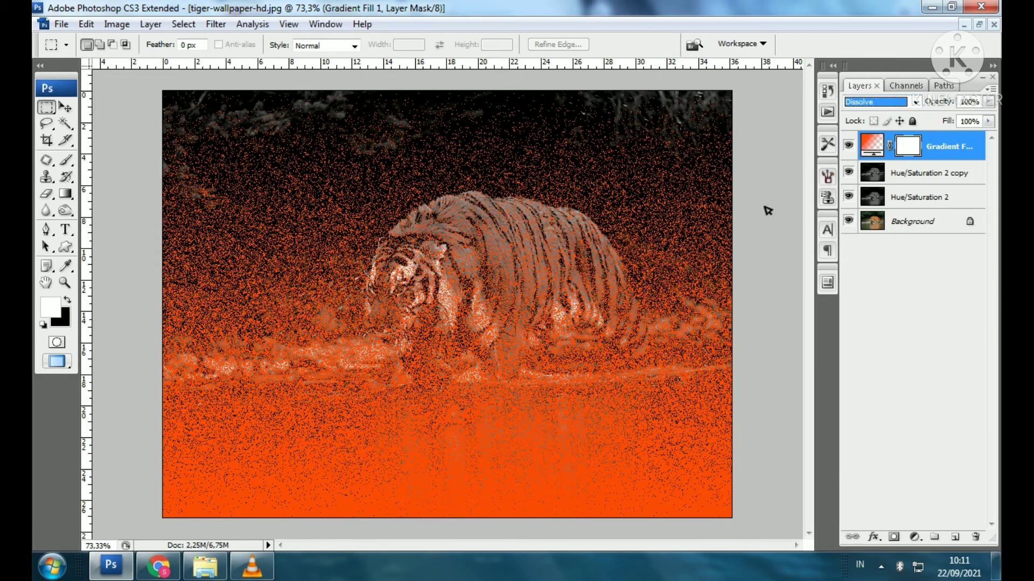
key("Down")
key("Down")
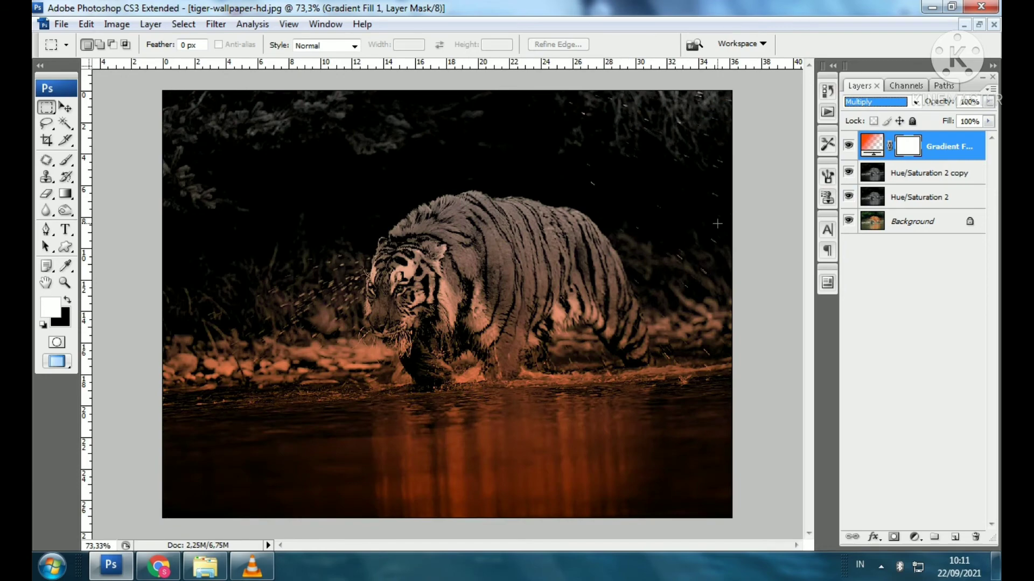
key("Down")
key("Down")
key("Down")
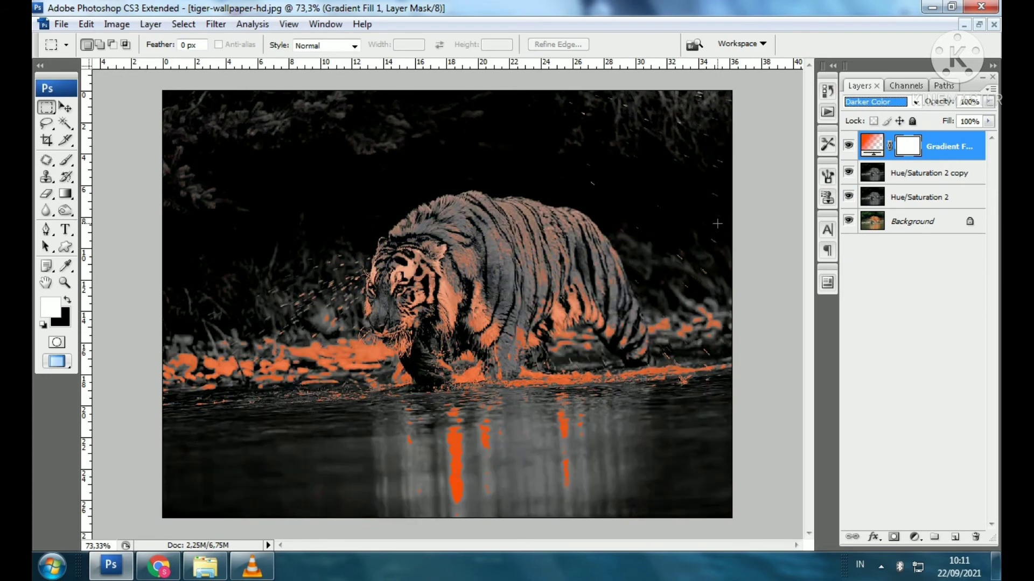
key("Down")
key("Down")
key("Down")
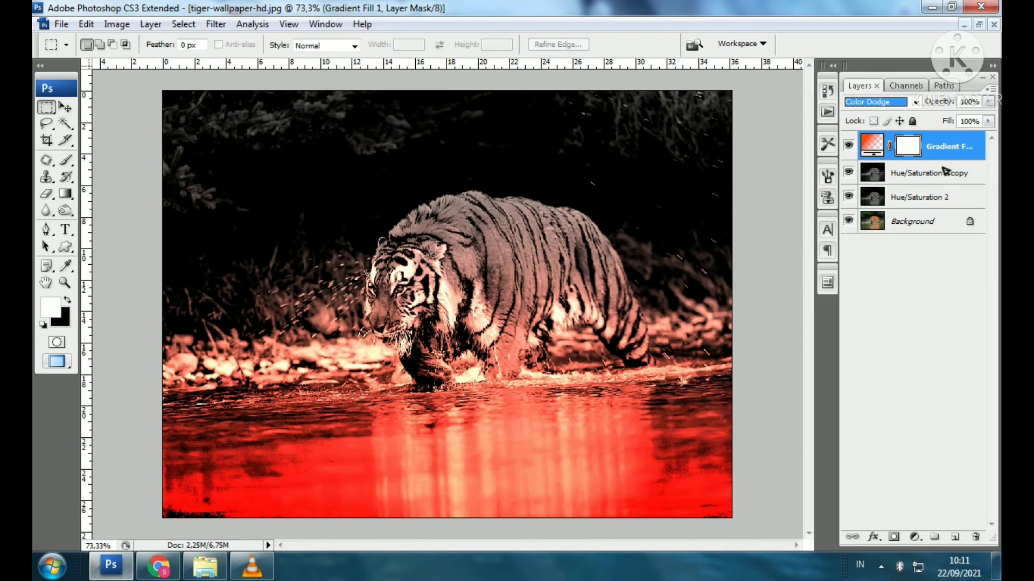
- Lower the gradient fill layer's opacity to 44% and its fill to 73%
left_click(989, 102)
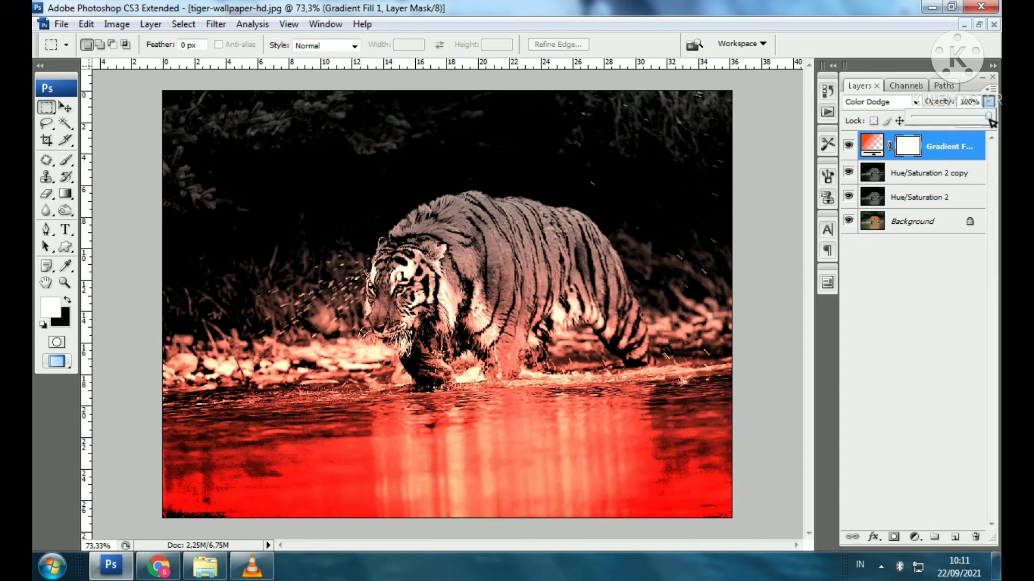
left_click_drag(989, 118, 951, 127)
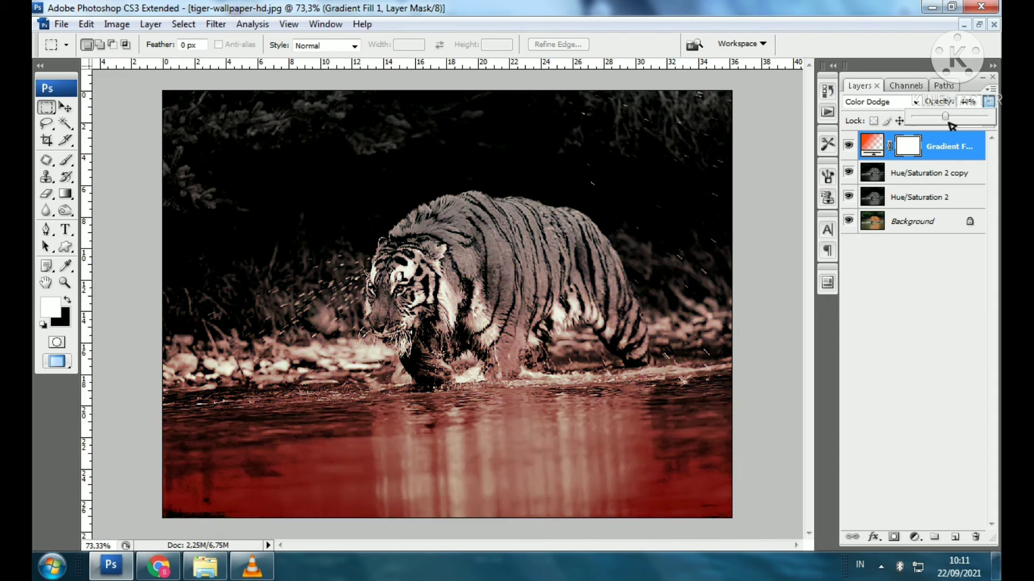
left_click(990, 102)
left_click(989, 121)
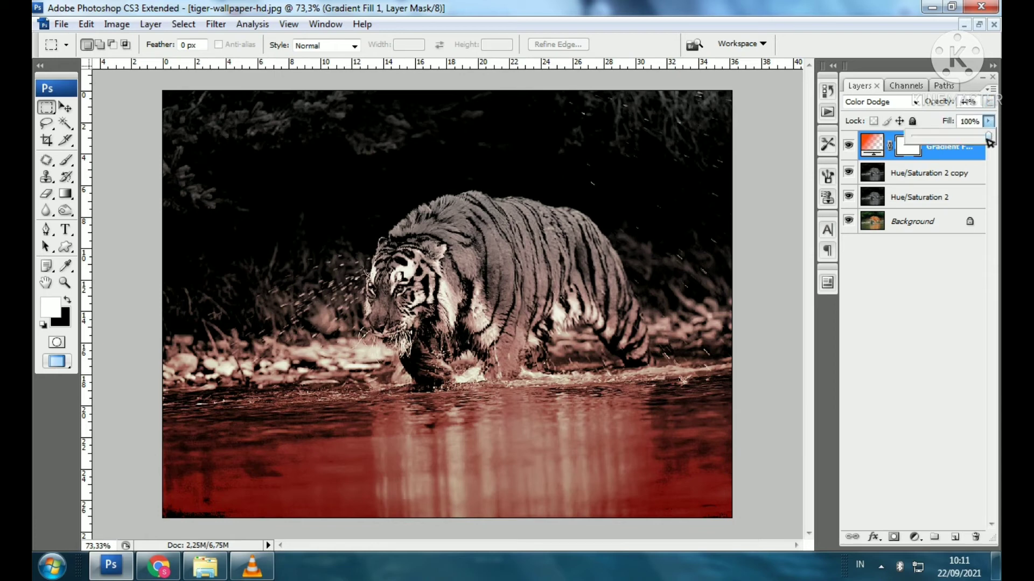
left_click_drag(990, 138, 973, 142)
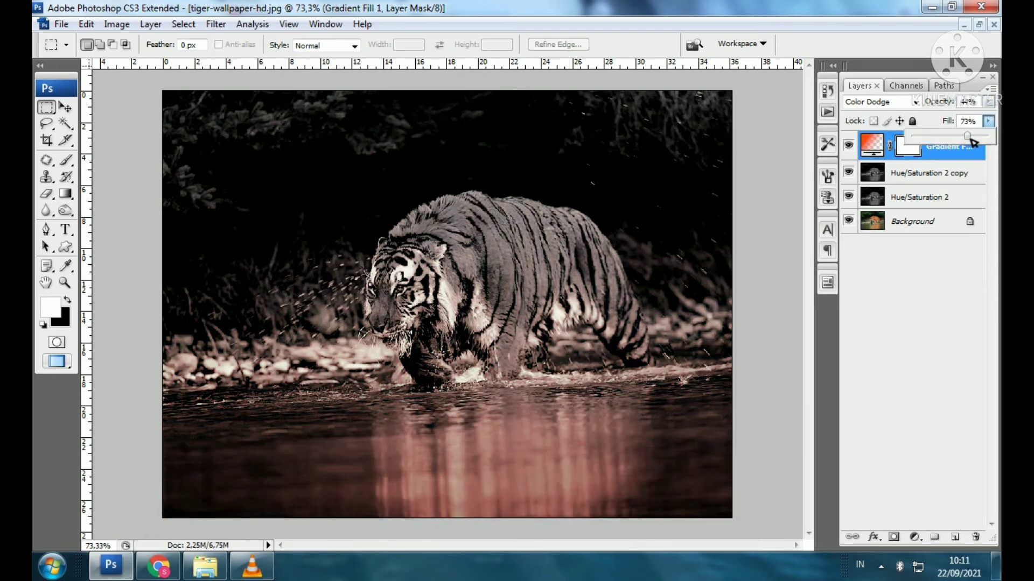
- Merge the gradient fill layer down into the Hue/Saturation 2 copy layer
left_click(965, 288)
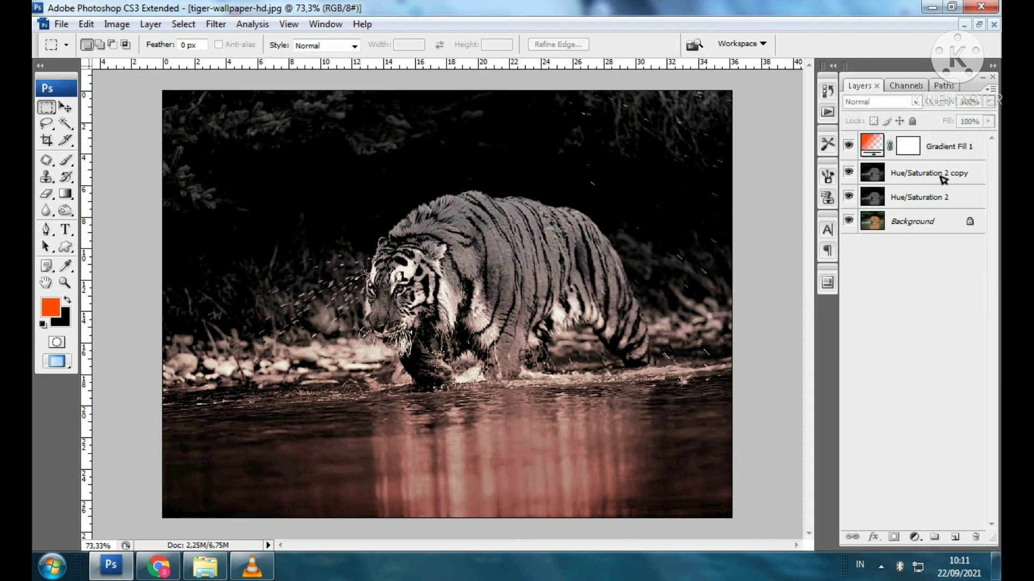
right_click(950, 154)
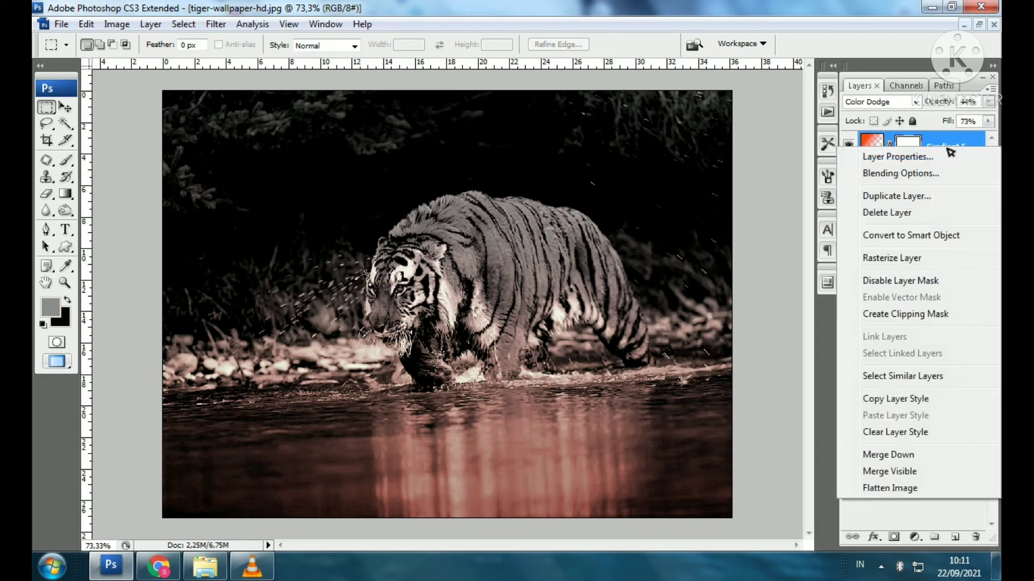
left_click(906, 456)
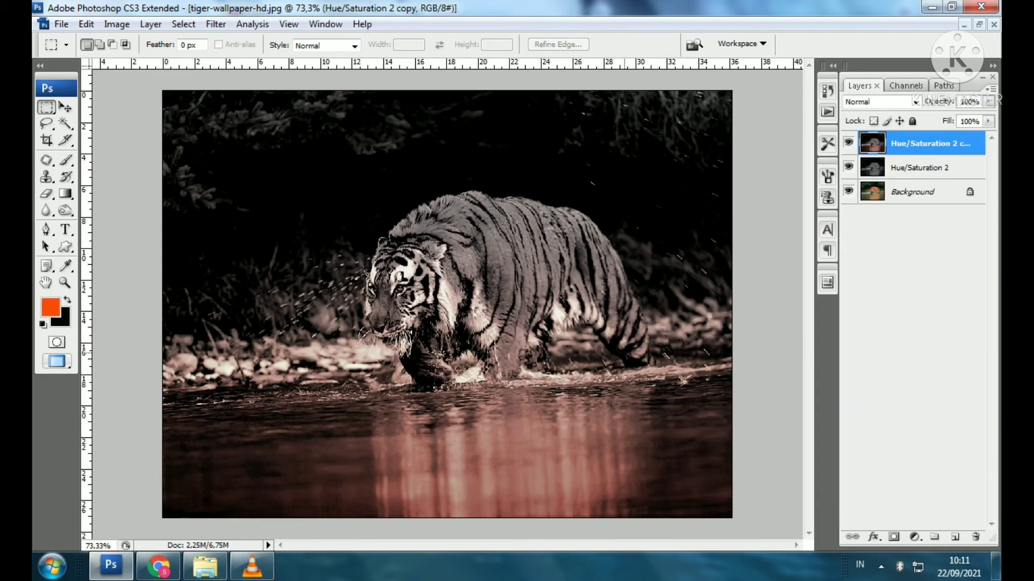
- Apply Levels to the merged top layer, raising the black input level to 17 and lowering the white input level
key("ctrl+l")
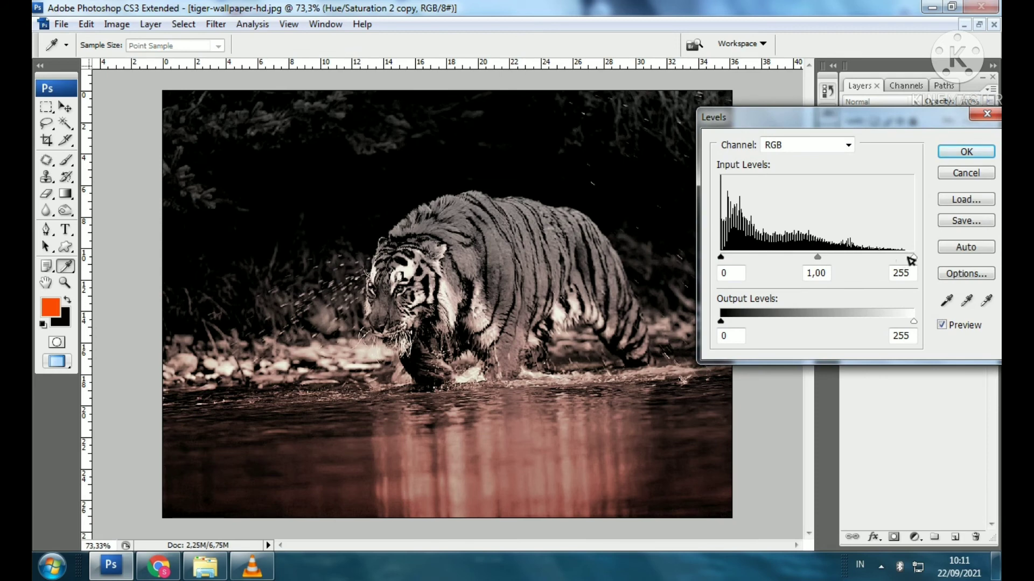
left_click_drag(913, 258, 880, 262)
left_click_drag(721, 258, 738, 262)
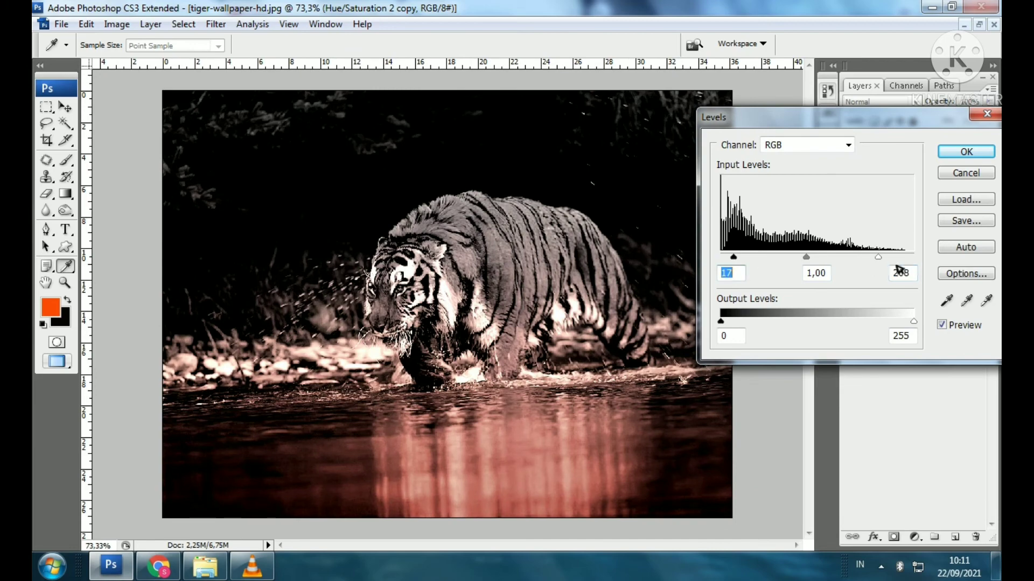
left_click_drag(881, 258, 884, 261)
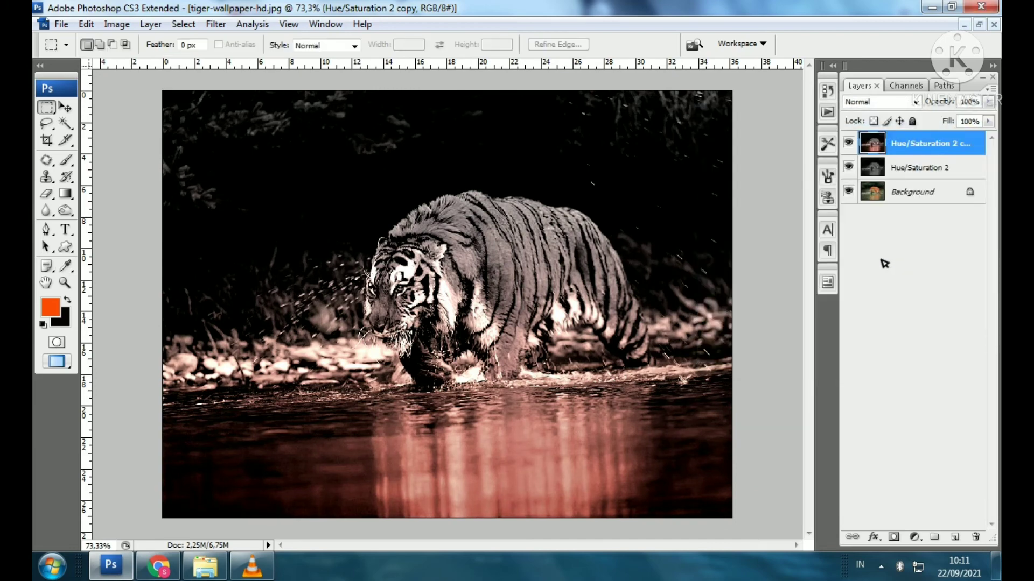
- Brighten the top layer with an RGB Curves adjustment, adding a midtone point at input 104 and output 127
key("ctrl+m")
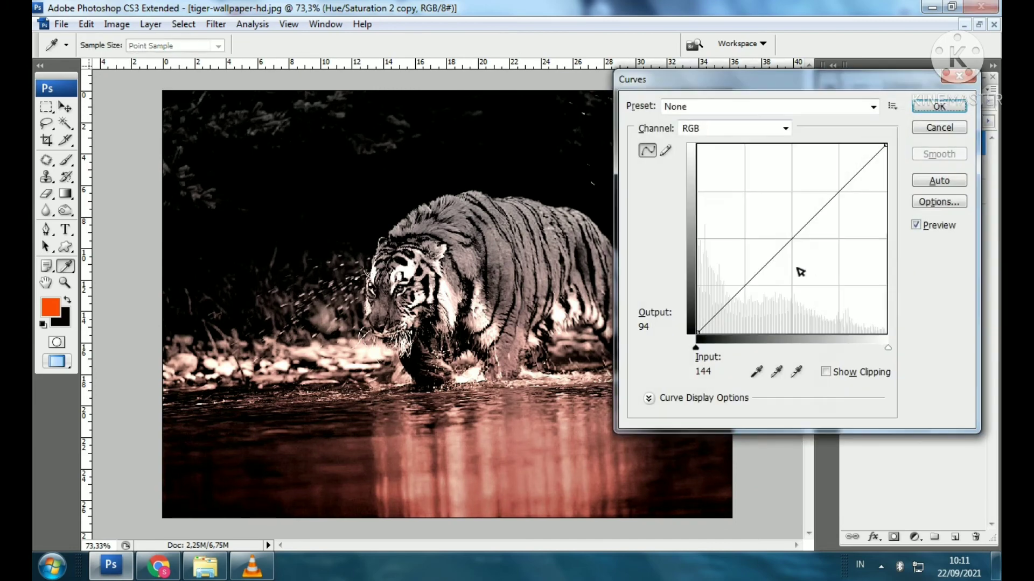
left_click(777, 245)
left_click_drag(777, 242, 776, 239)
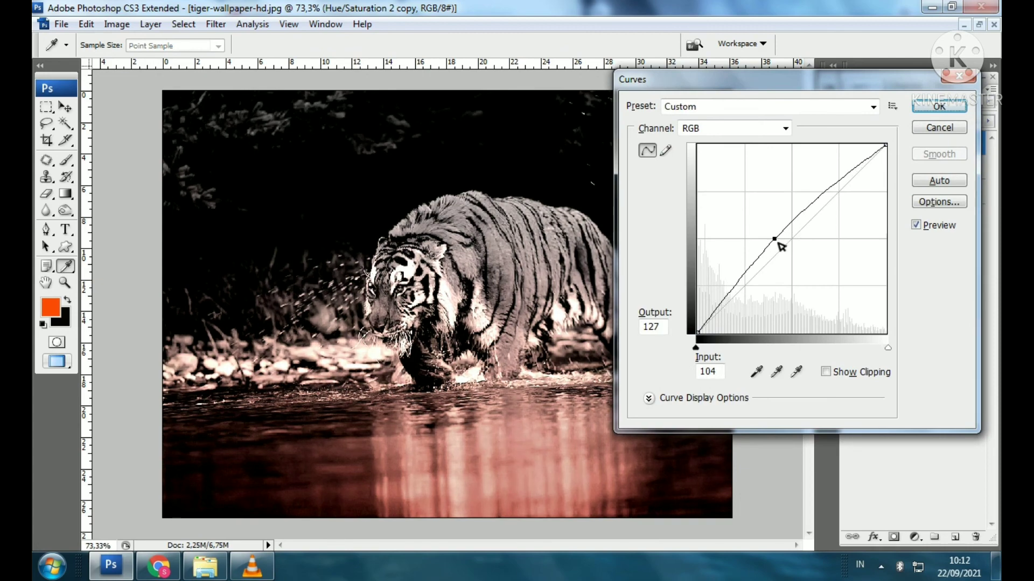
key("Return")
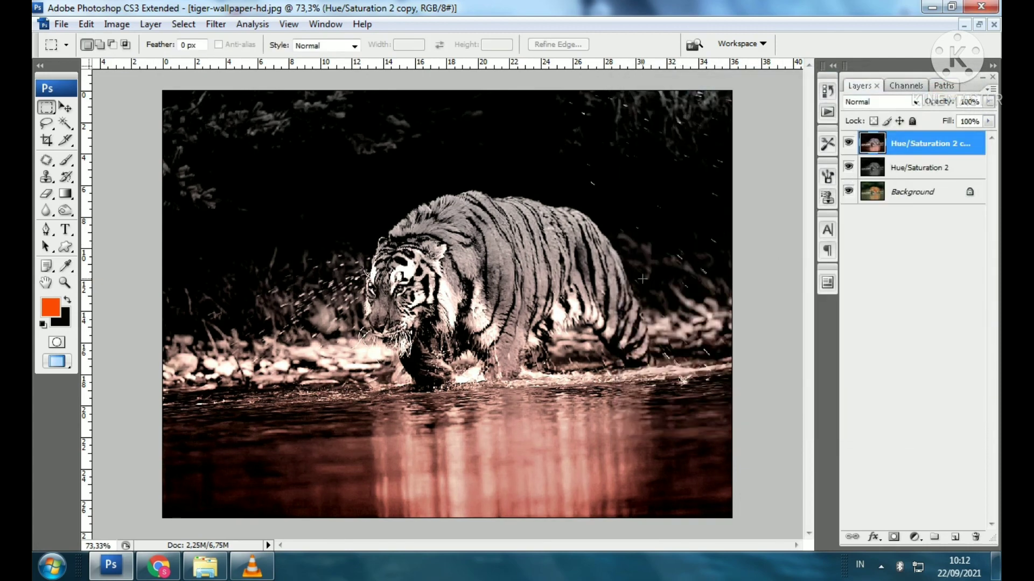
- Merge the Hue/Saturation 2 copy layer down into the Hue/Saturation 2 layer
key("ctrl+minus")
key("ctrl+plus")
key("ctrl+plus")
key("ctrl+minus")
right_click(940, 152)
left_click(898, 456)
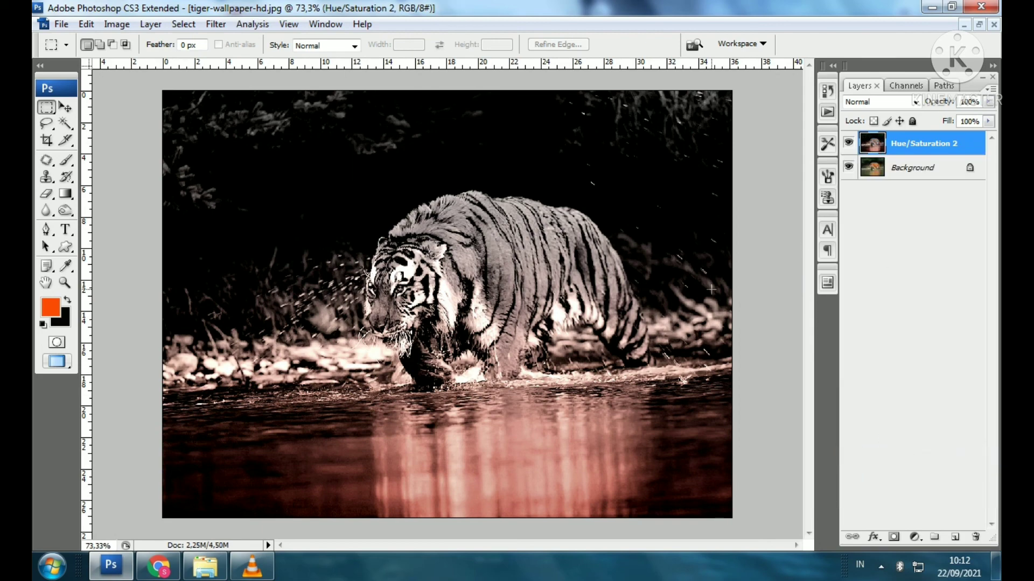
- Toggle the visibility of the Hue/Saturation 2 layer to compare the edited tiger image with the original Background
left_click(849, 142)
left_click(849, 142)
left_click(850, 143)
left_click(849, 143)
left_click(850, 143)
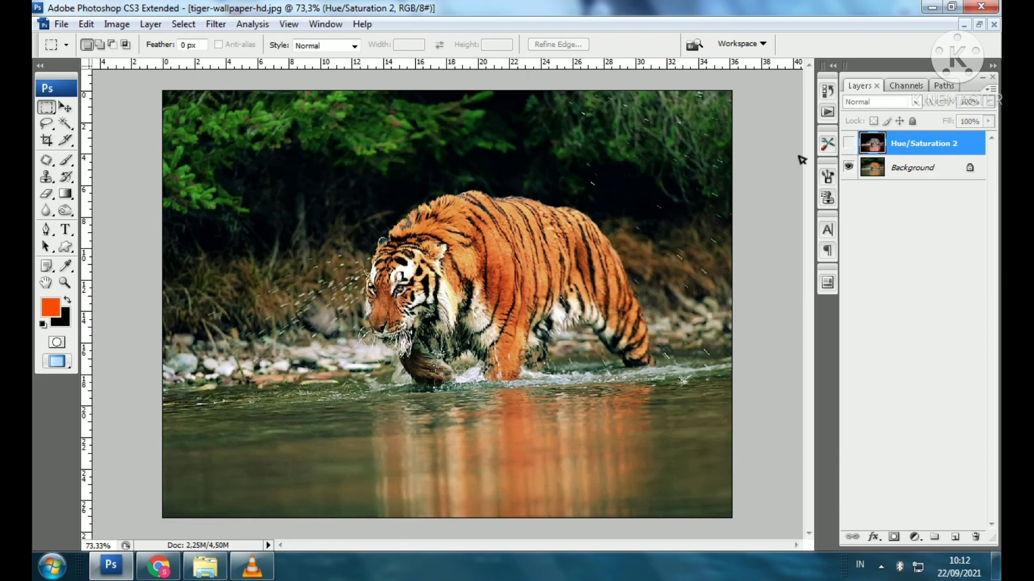
scroll(681, 163, "up", 1)
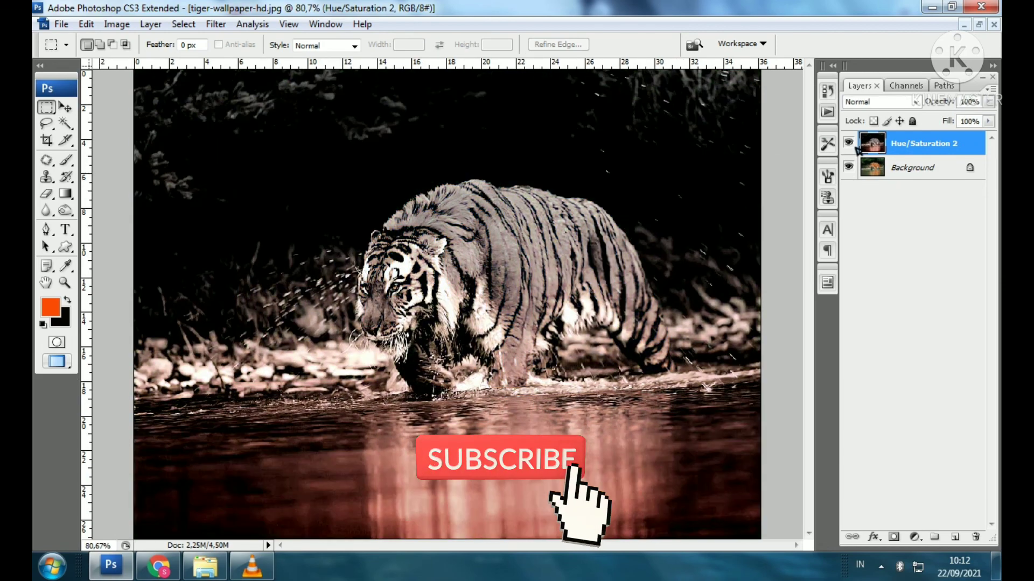
left_click(849, 143)
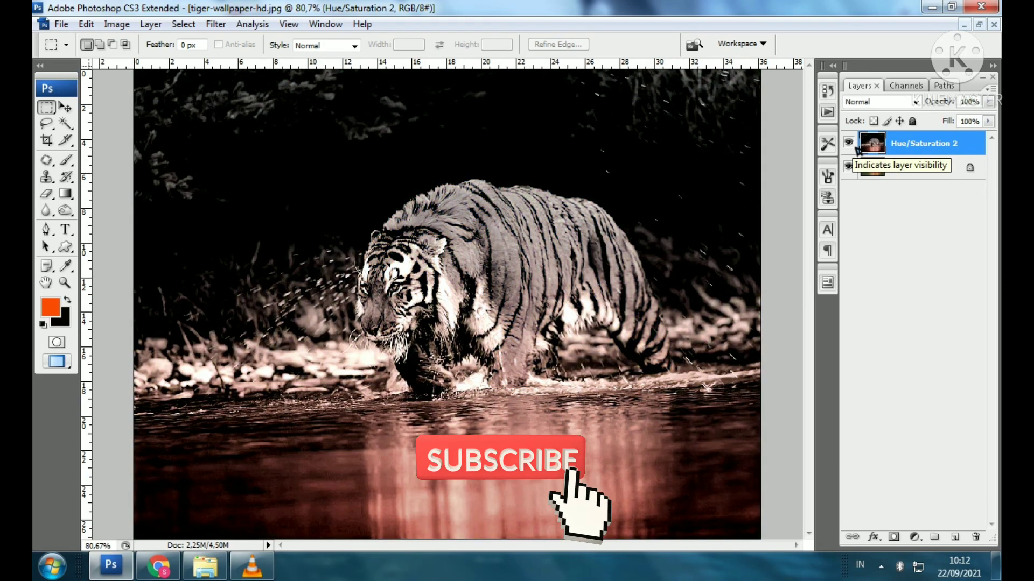